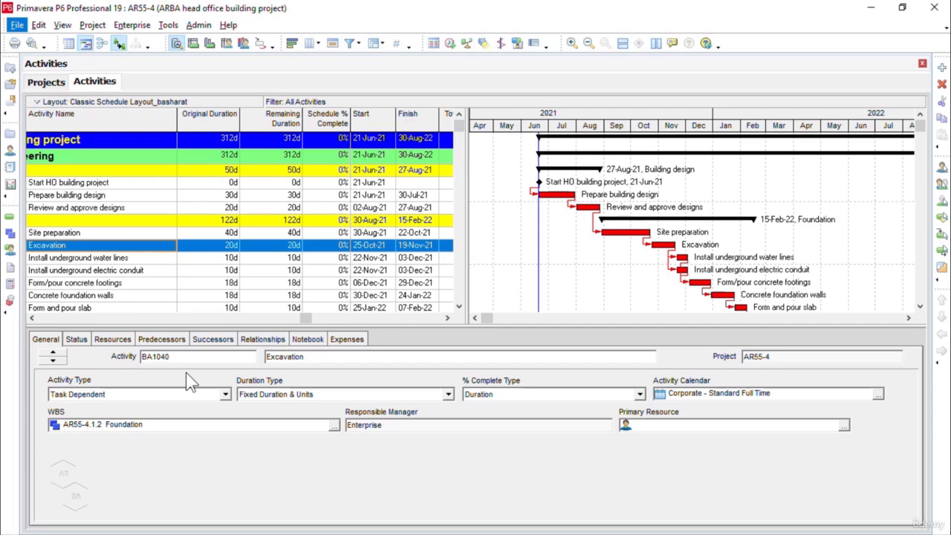
Open the status details of the Excavation activity and examine the available primary constraint types.
left_click(78, 340)
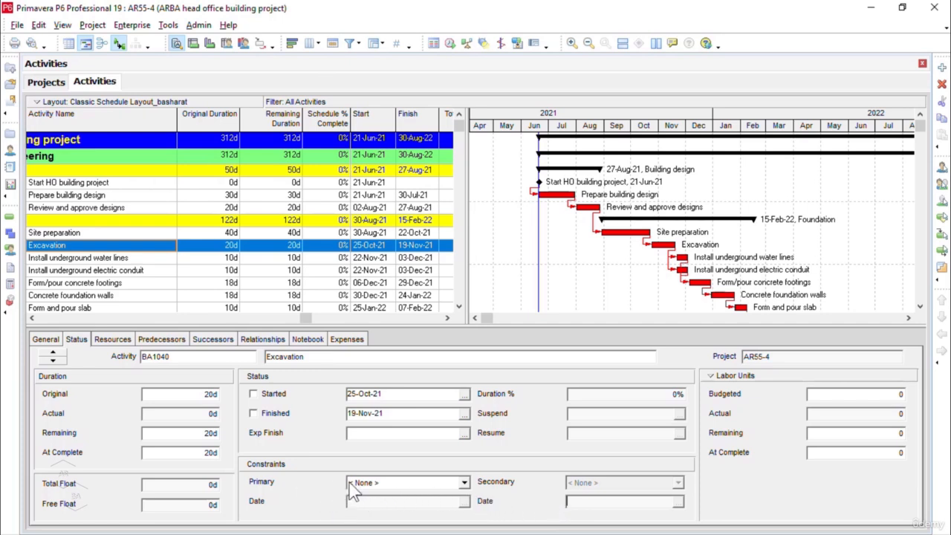
left_click(463, 483)
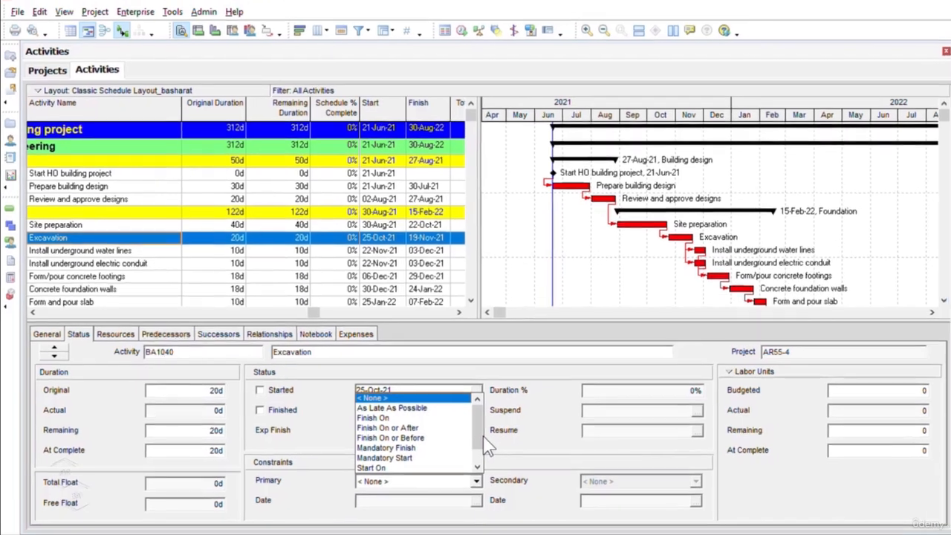
left_click_drag(465, 440, 465, 452)
left_click(519, 451)
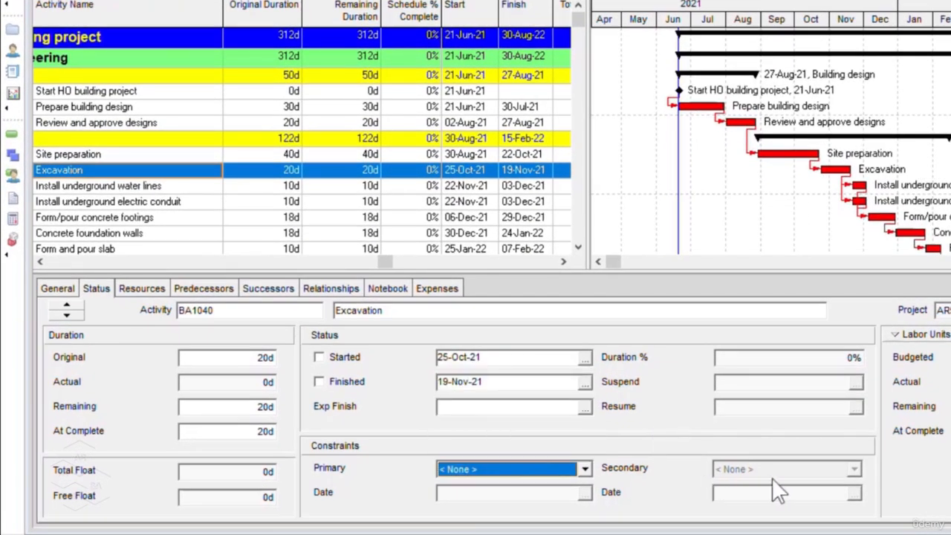
left_click(585, 470)
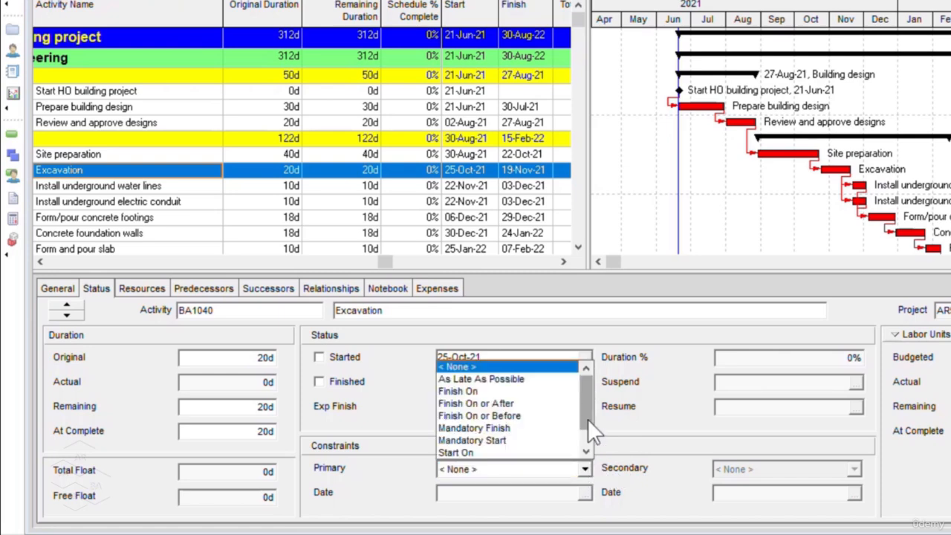
mouse_move(587, 419)
left_mouse_down()
mouse_move(589, 438)
mouse_move(597, 406)
left_mouse_up()
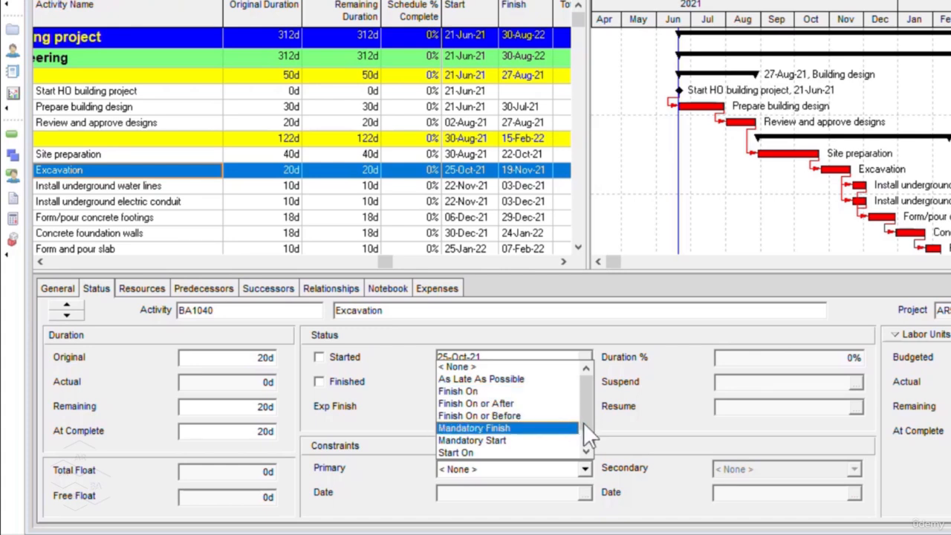
scroll(569, 435, "down", 1)
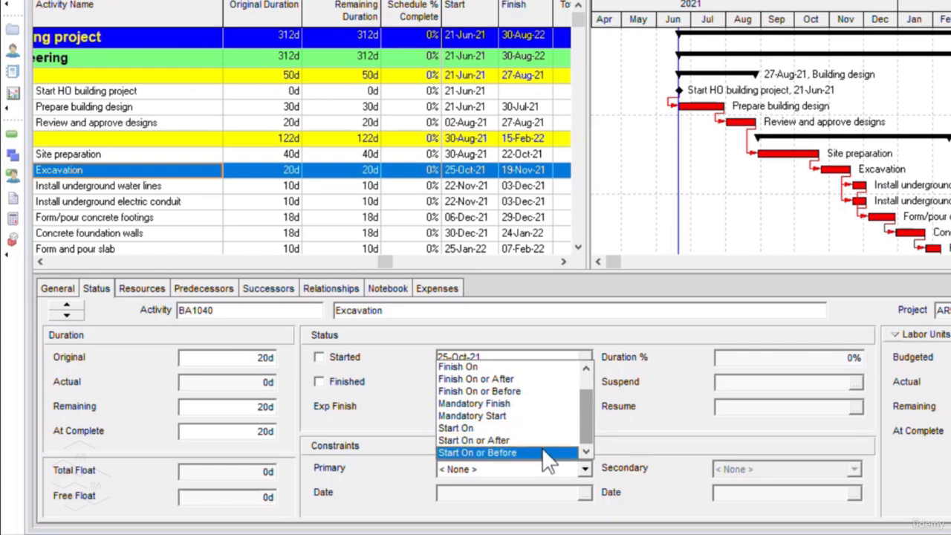
left_click_drag(586, 431, 587, 411)
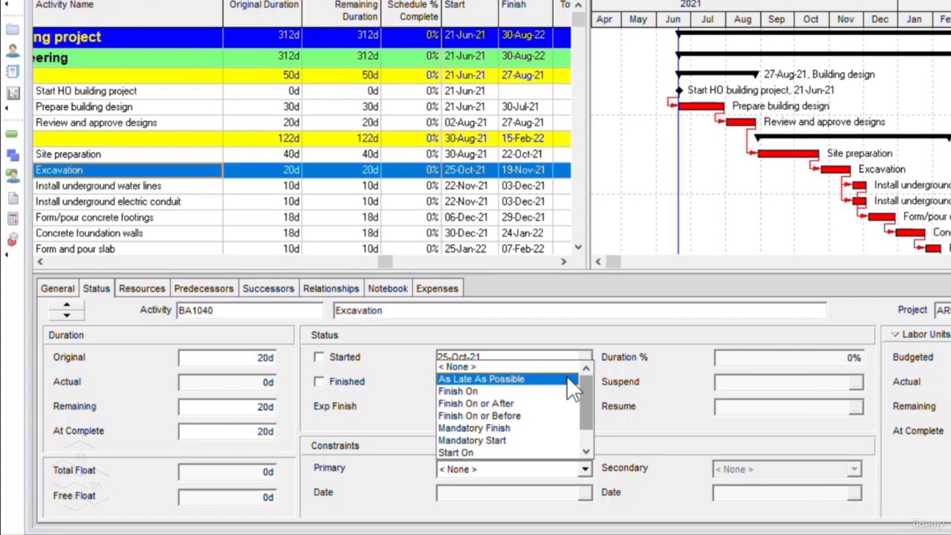
Try As Late As Possible, Mandatory Start and Start On or Before as the primary constraint of Excavation.
left_click_drag(583, 377, 584, 384)
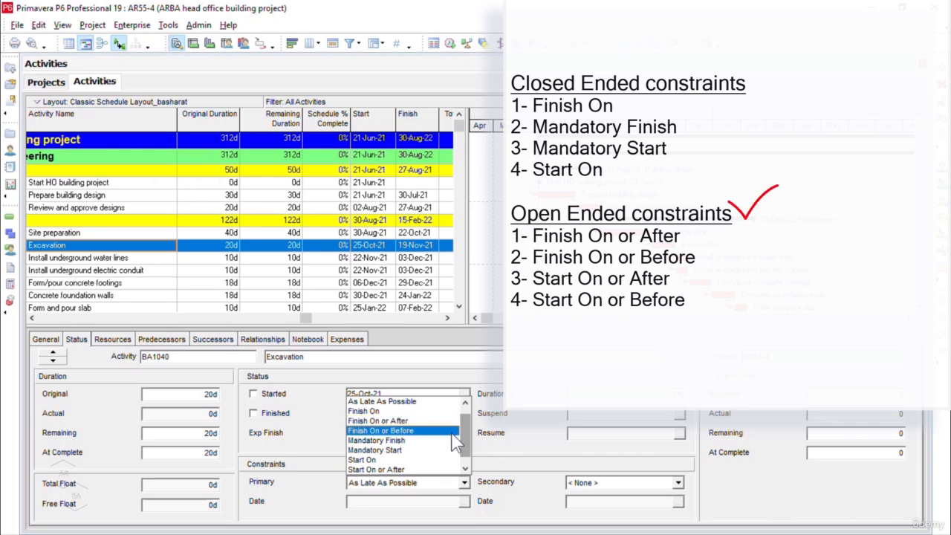
scroll(452, 457, "down", 1)
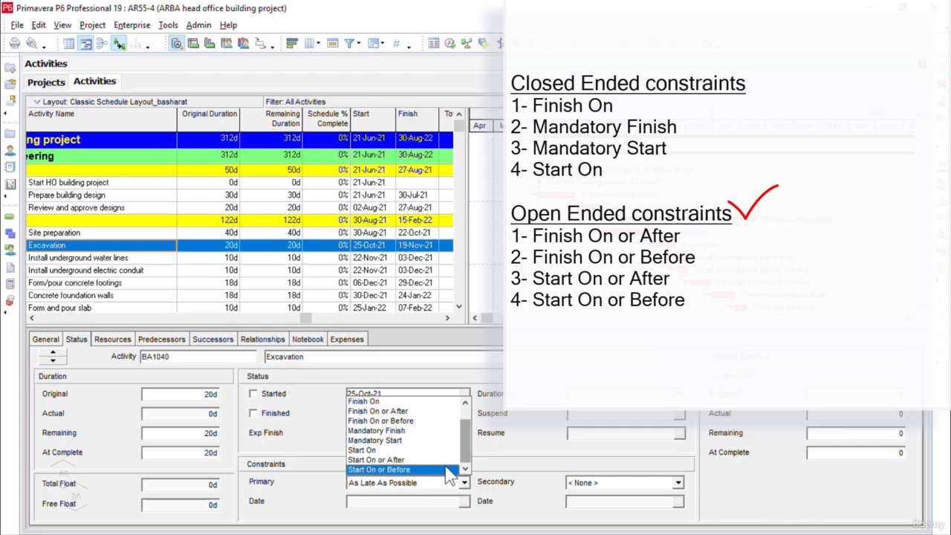
scroll(453, 421, "up", 1)
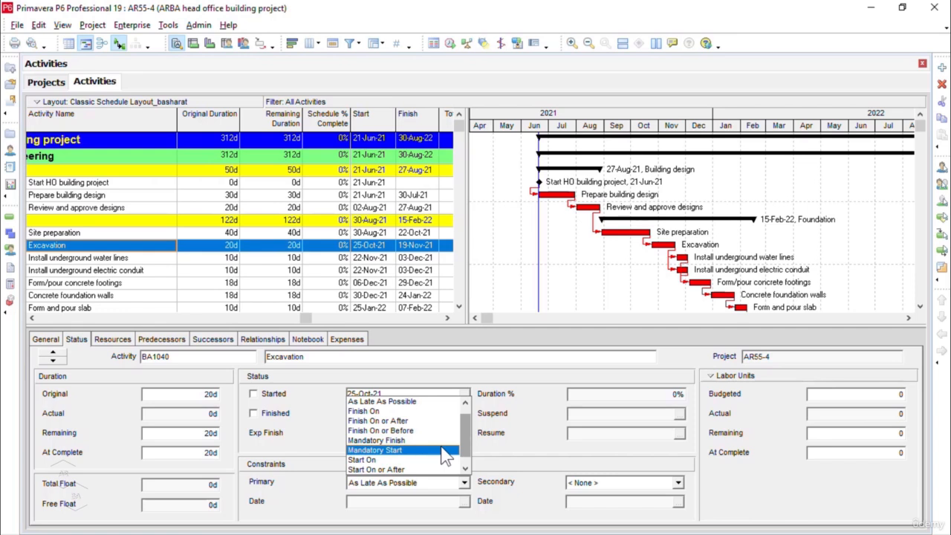
left_click(443, 450)
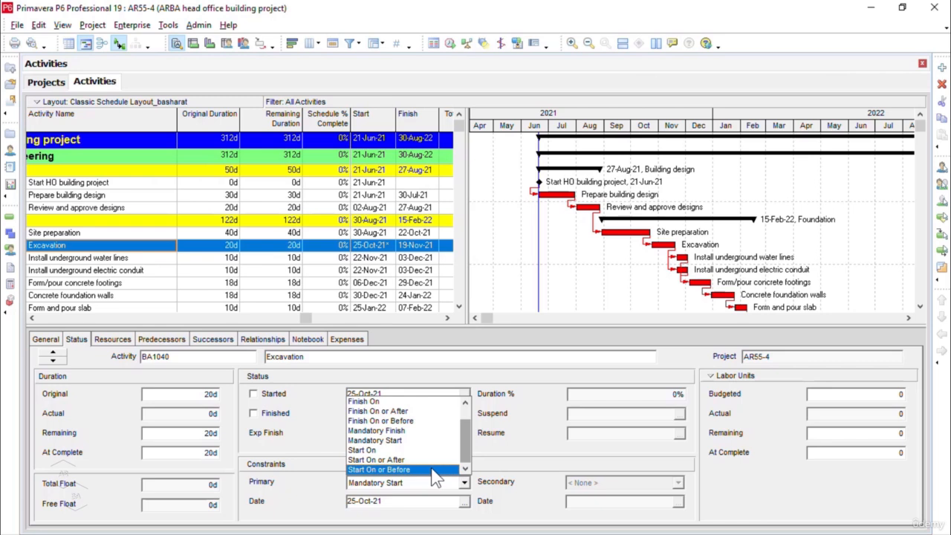
left_click(505, 482)
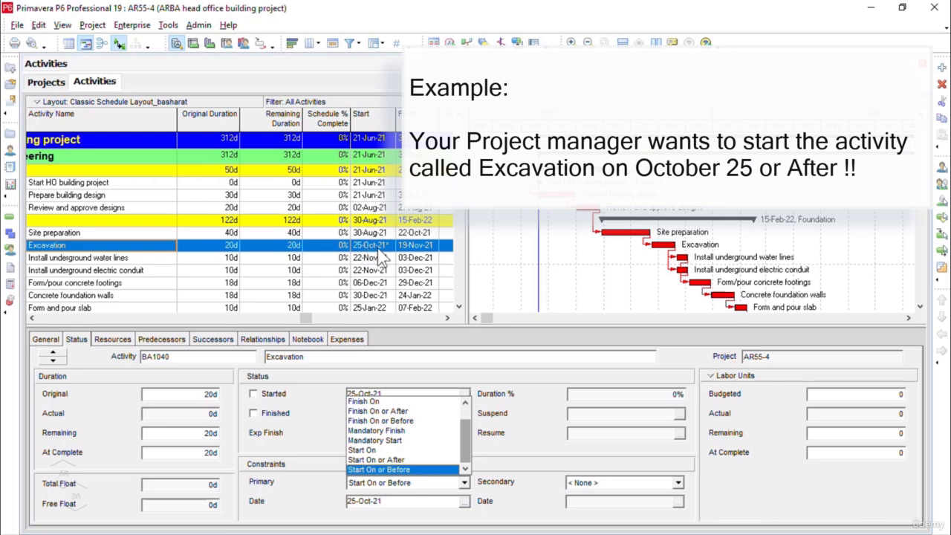
Constrain Excavation with a primary Start On or After 25-Oct-21 and a secondary Start On or Before 31-Oct-21.
left_click(402, 460)
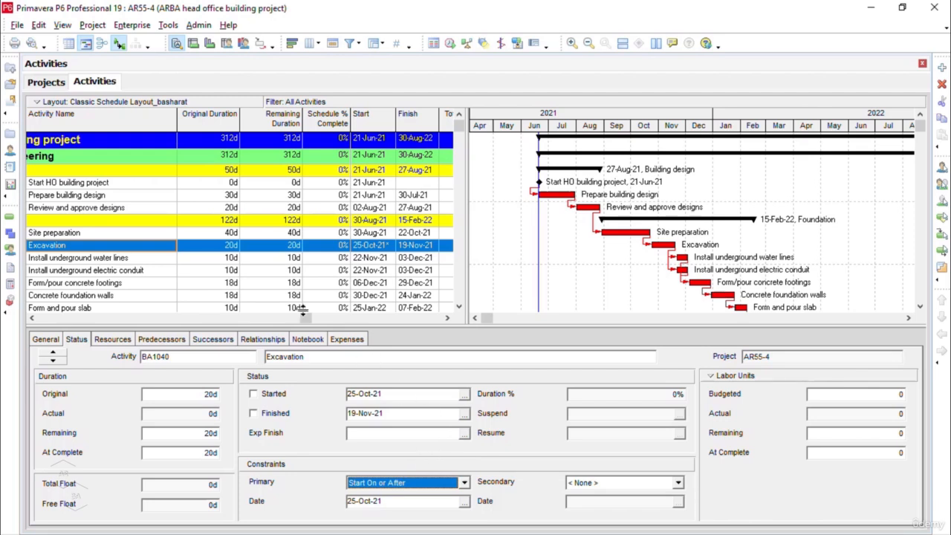
left_click(136, 246)
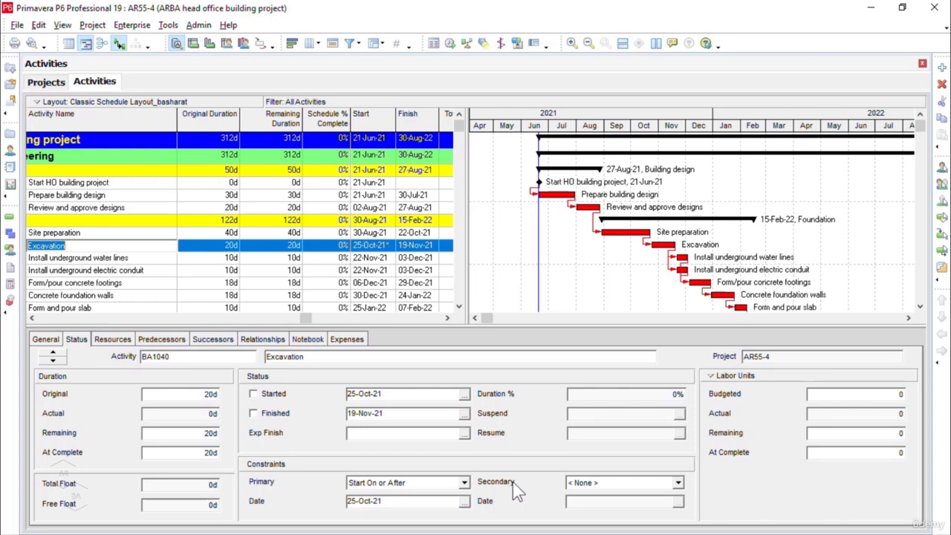
left_click(679, 484)
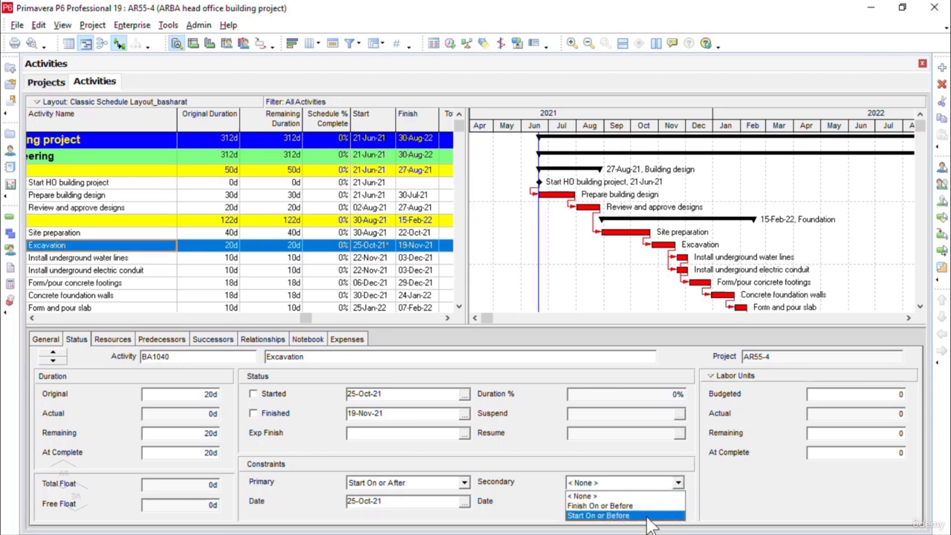
left_click(617, 515)
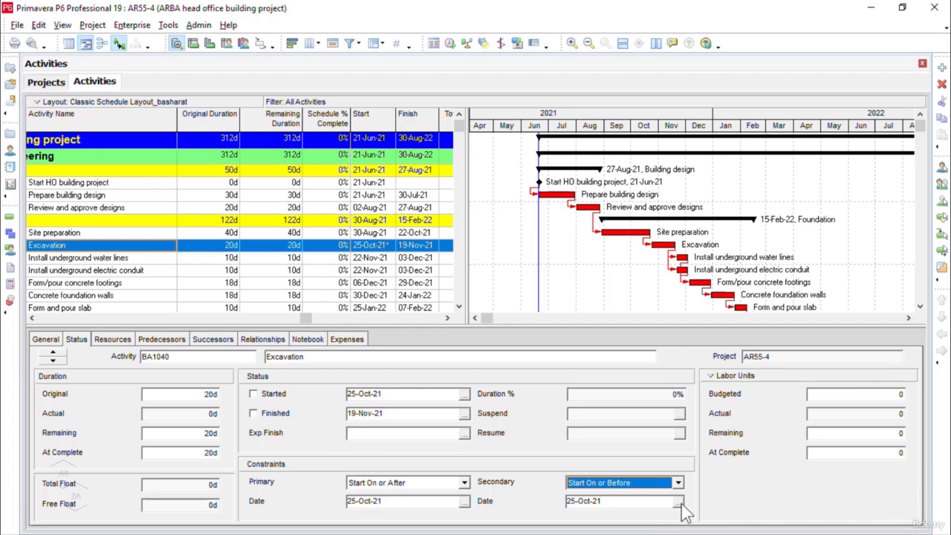
left_click(679, 502)
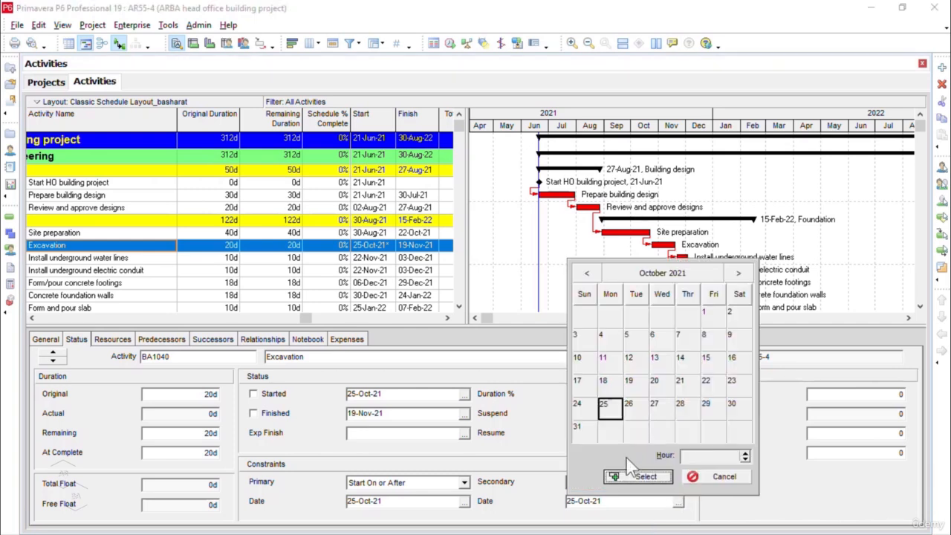
left_click(578, 429)
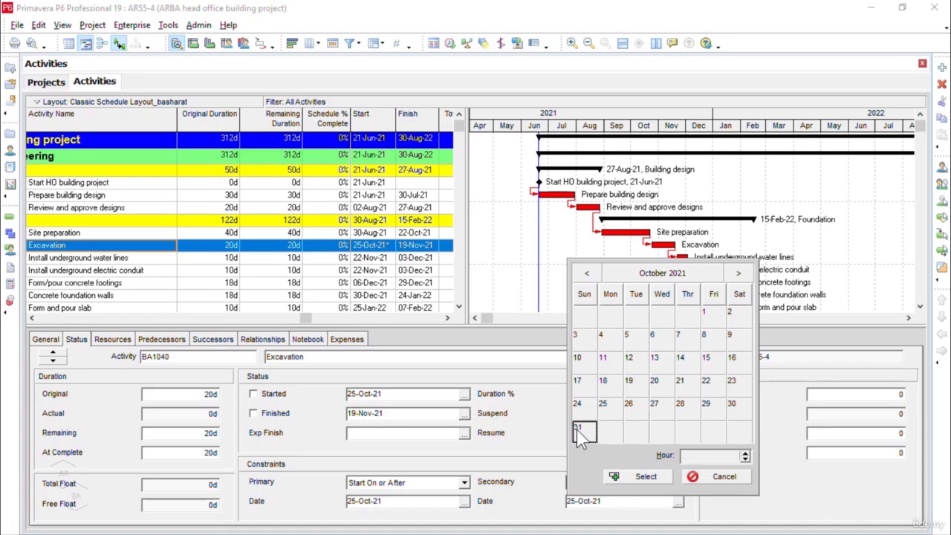
double_click(577, 429)
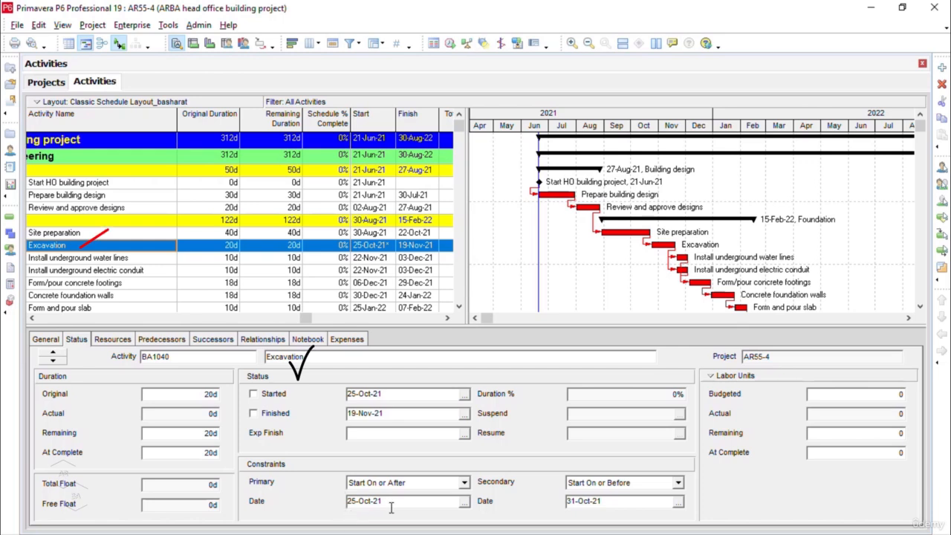
left_click(631, 502)
Try Finish On, Start On and Mandatory Finish as the primary constraint of Install underground water lines.
left_click(133, 258)
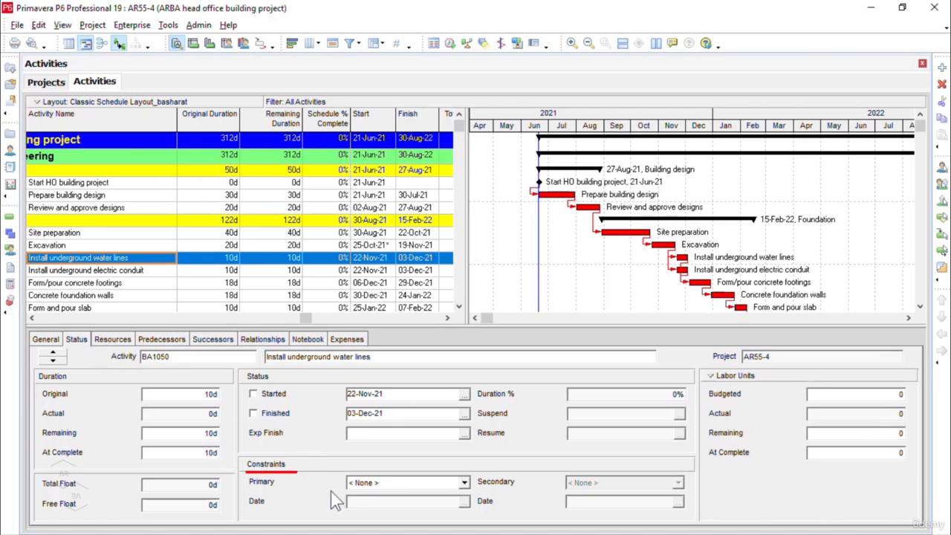
left_click(465, 484)
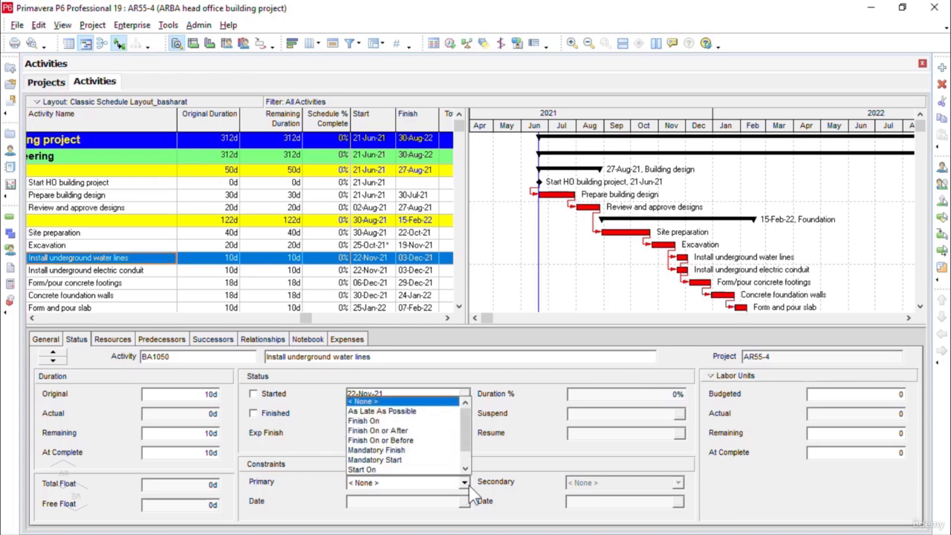
left_click(454, 421)
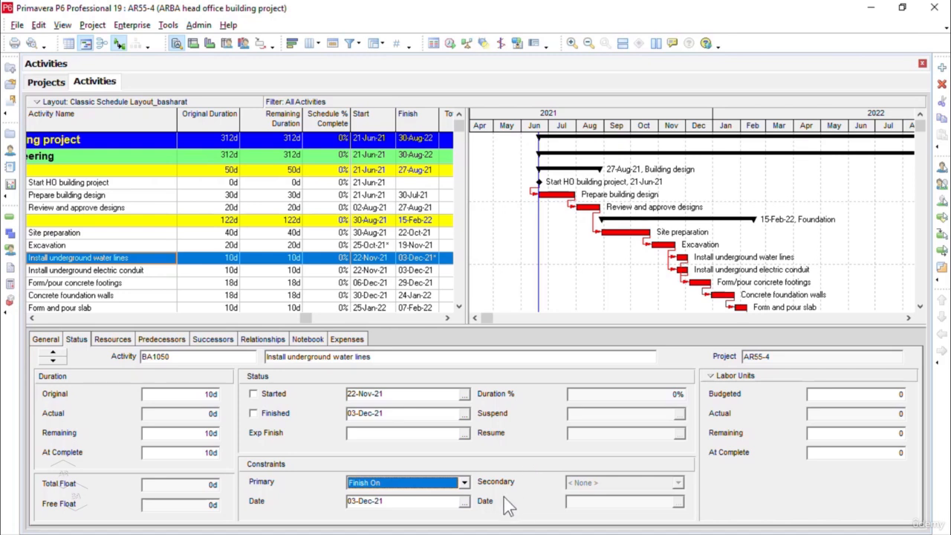
left_click(464, 483)
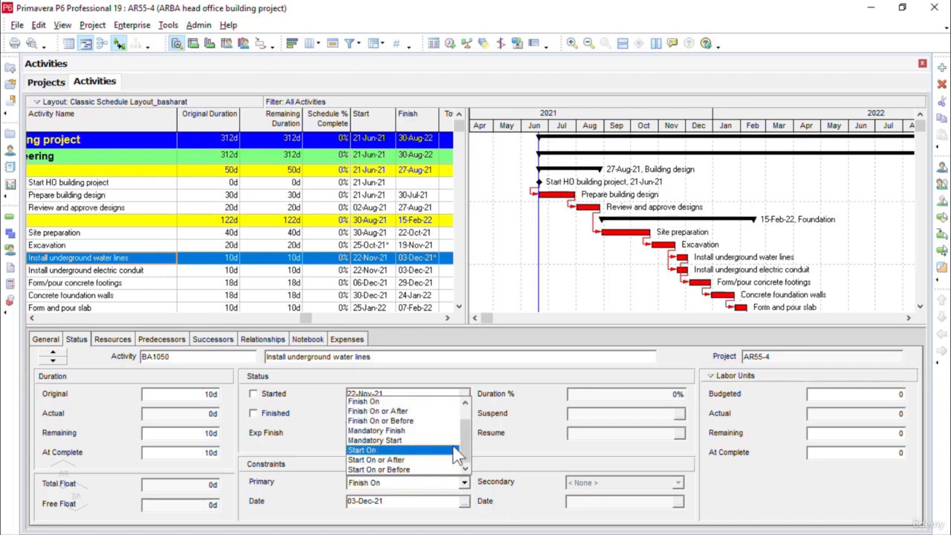
left_click(450, 450)
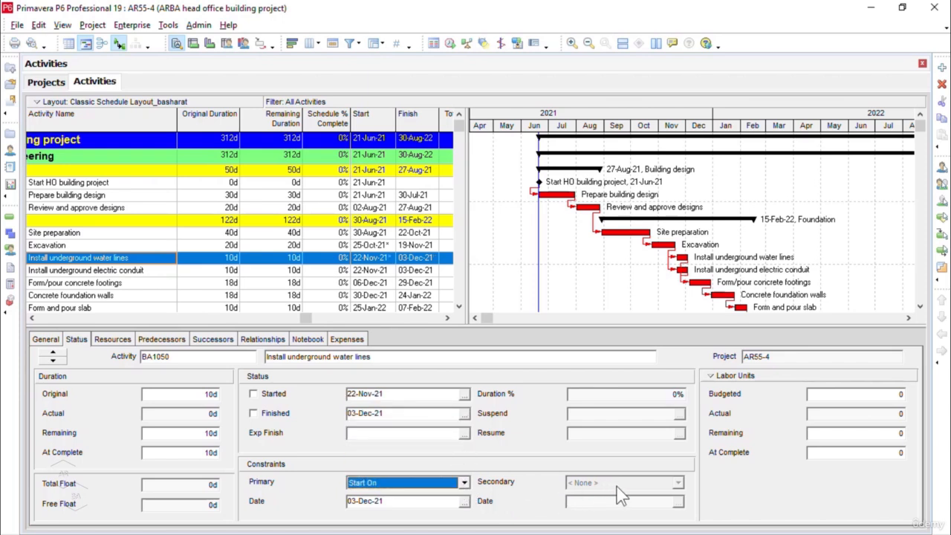
left_click(465, 483)
left_click(456, 435)
Set the primary constraint of Install underground water lines to Mandatory Start.
left_click(465, 483)
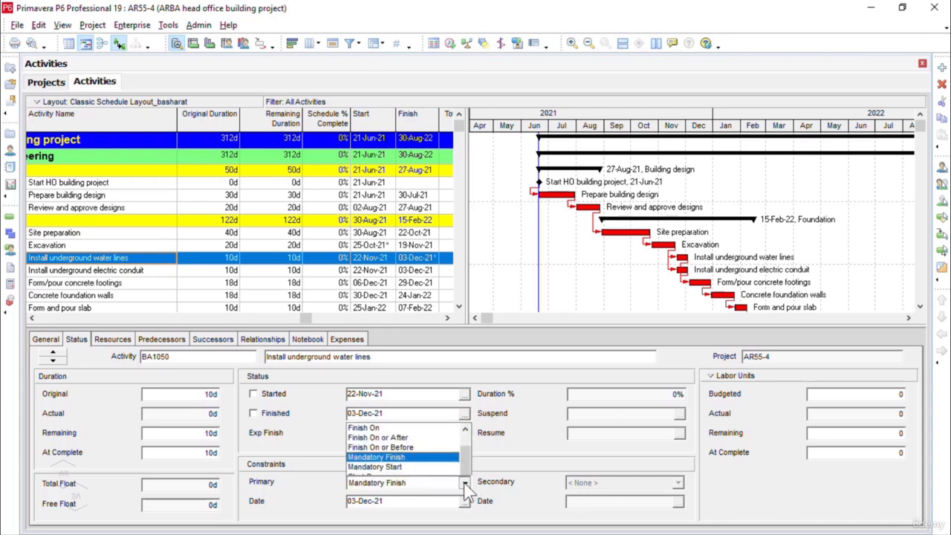
left_click(402, 468)
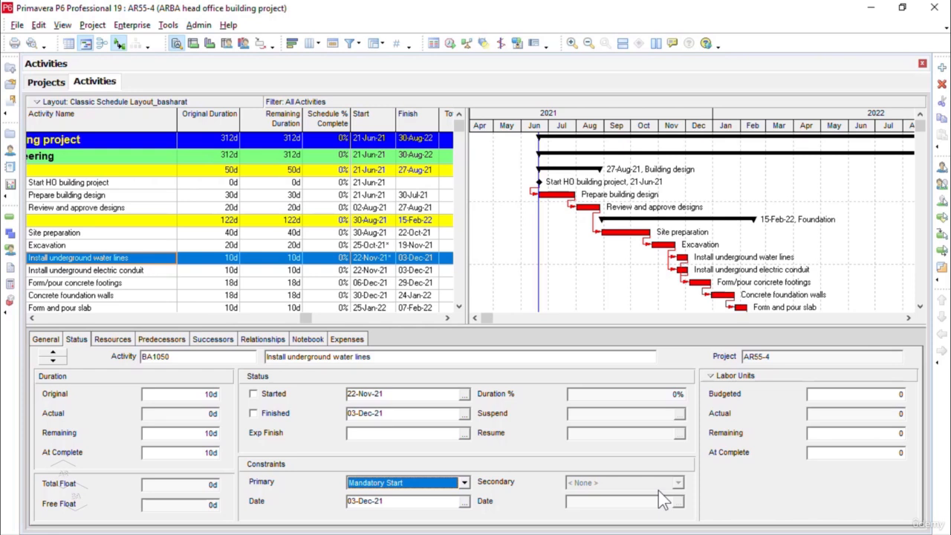
key("alt")
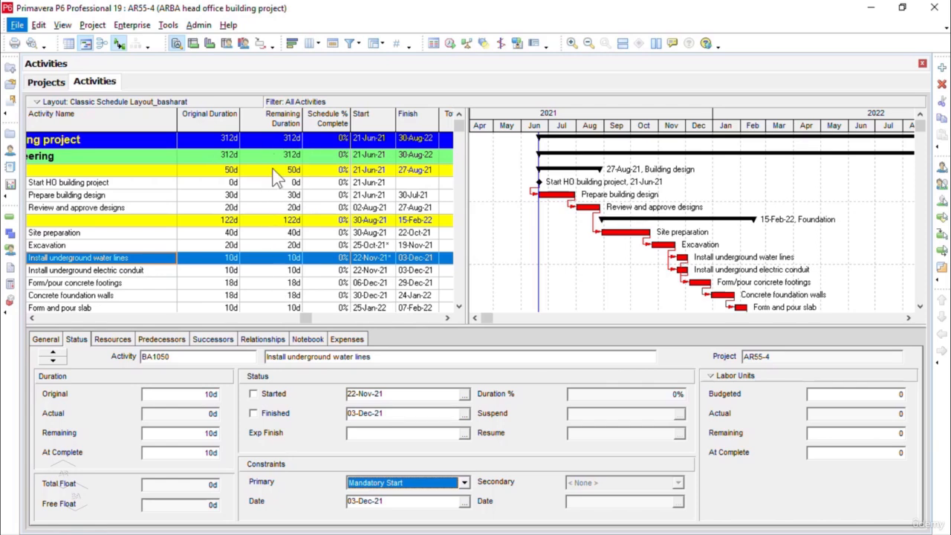
Open the activity table's column selection and search its available options for "constraint".
left_click(309, 44)
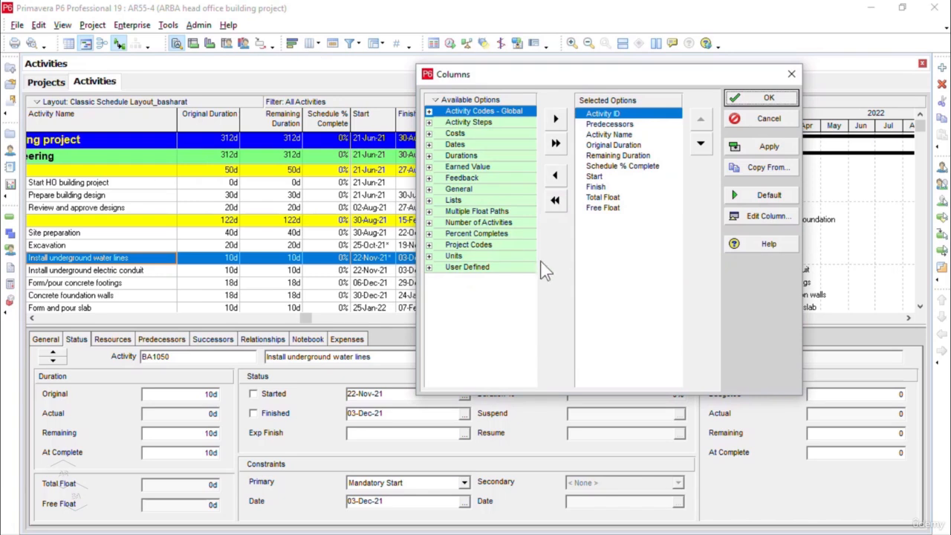
right_click(497, 102)
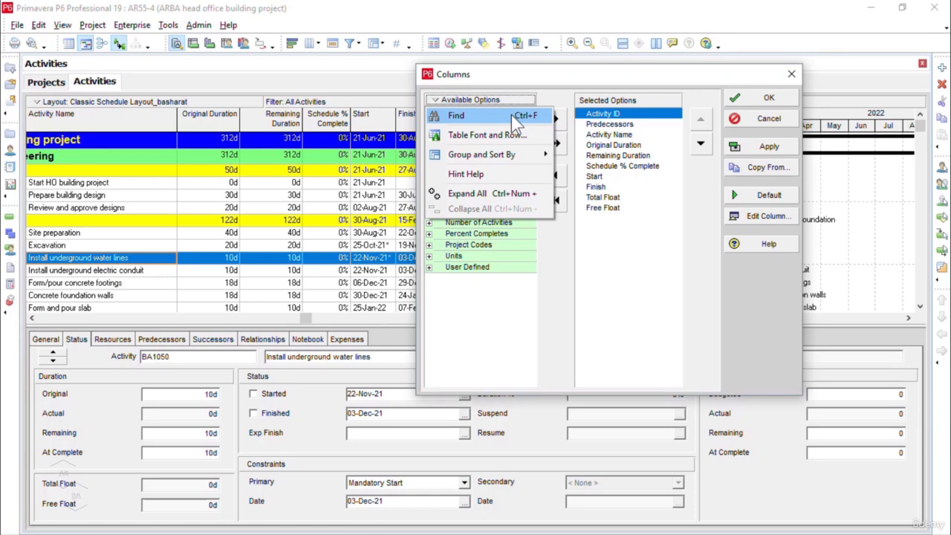
left_click(511, 114)
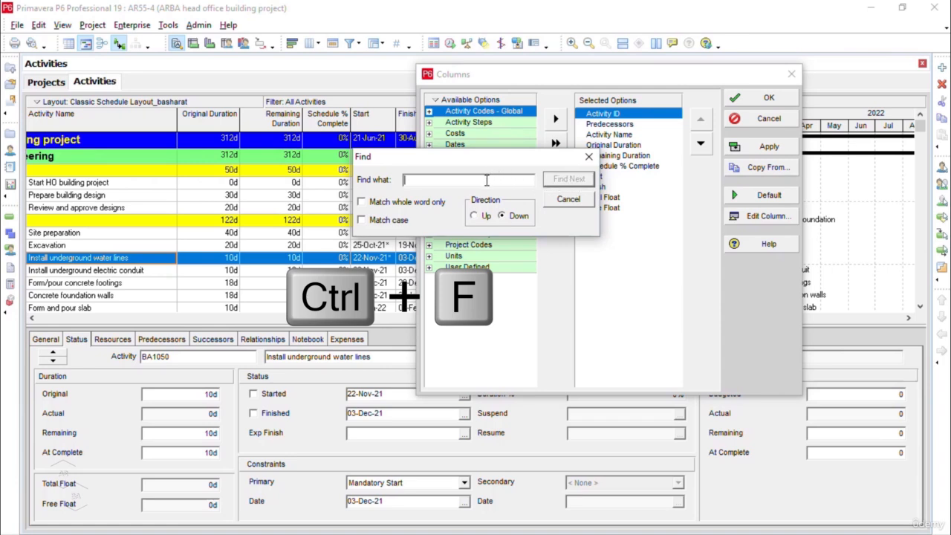
type("constraint")
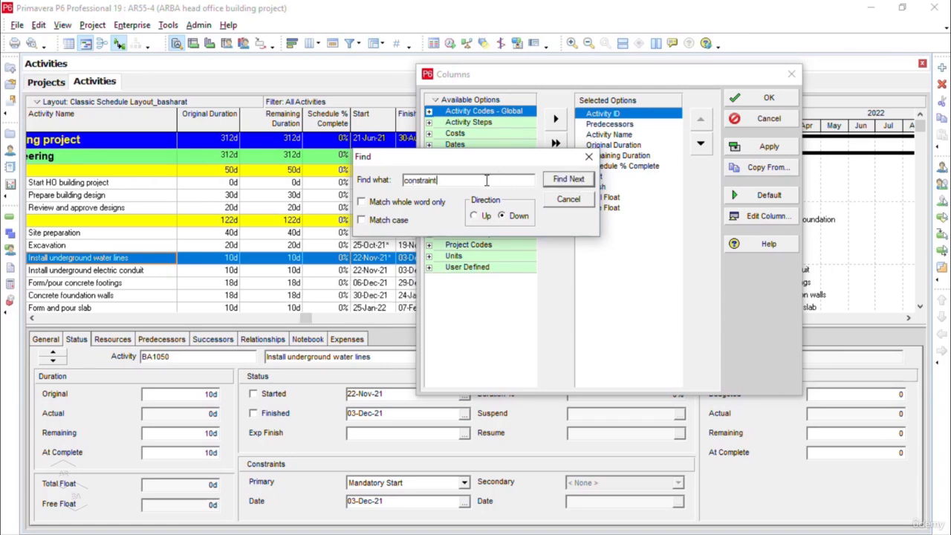
left_click(569, 180)
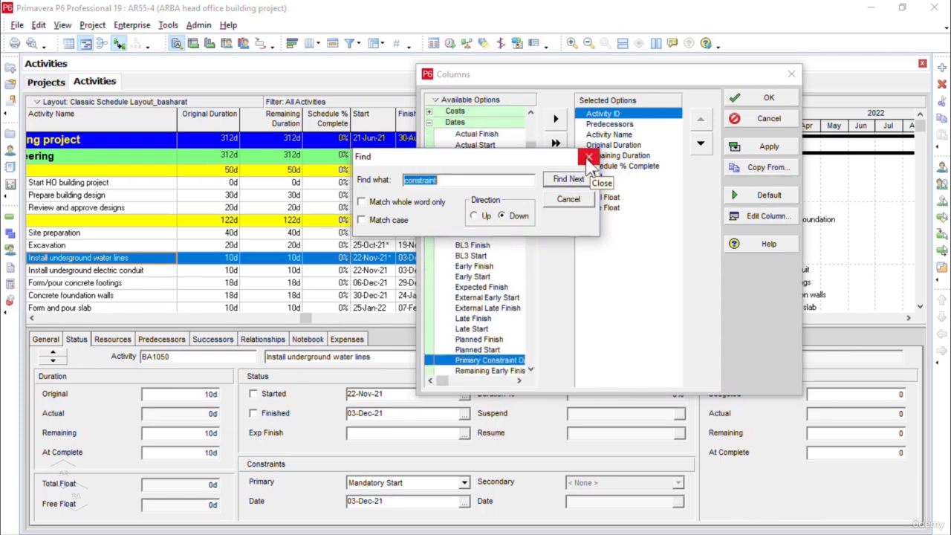
left_click(588, 160)
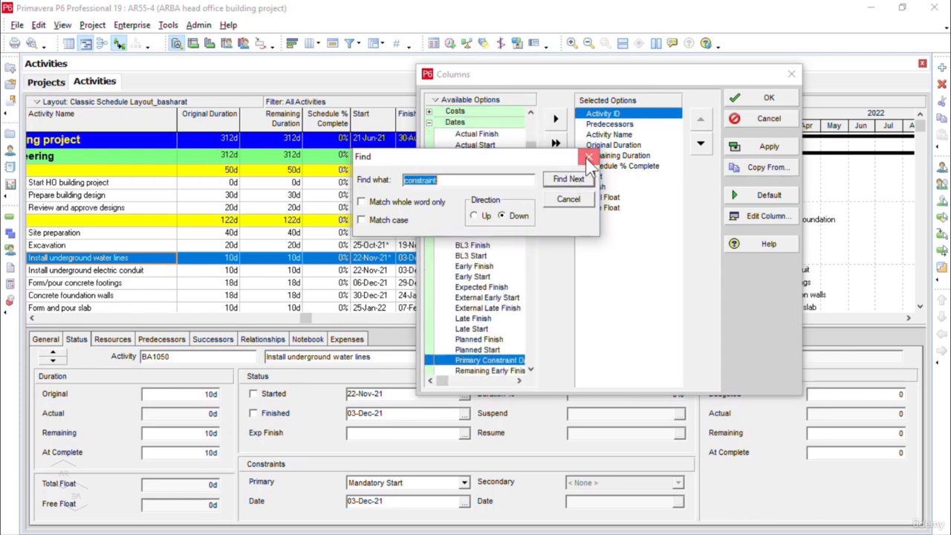
Add Primary Constraint Date and Secondary Constraint Date from the Dates group to the selected columns.
left_click_drag(803, 300, 917, 295)
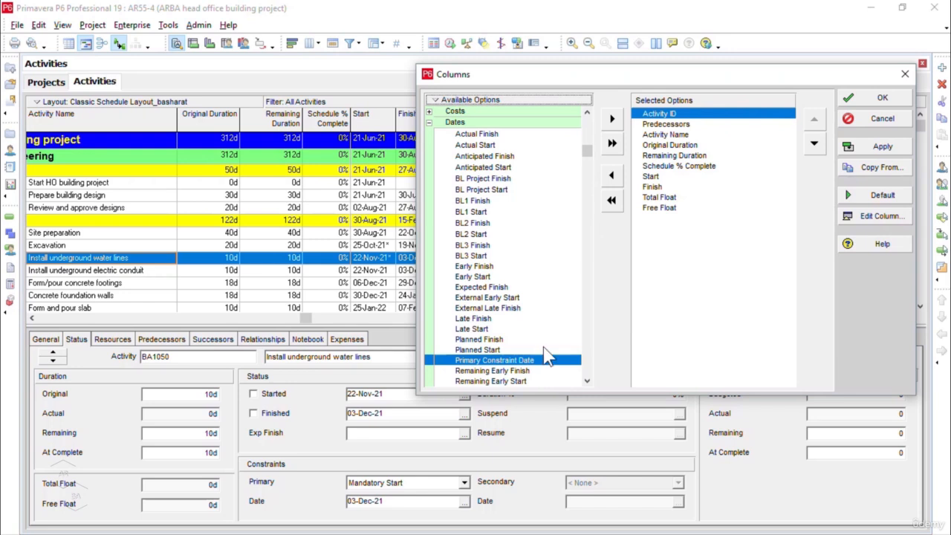
left_click(587, 381)
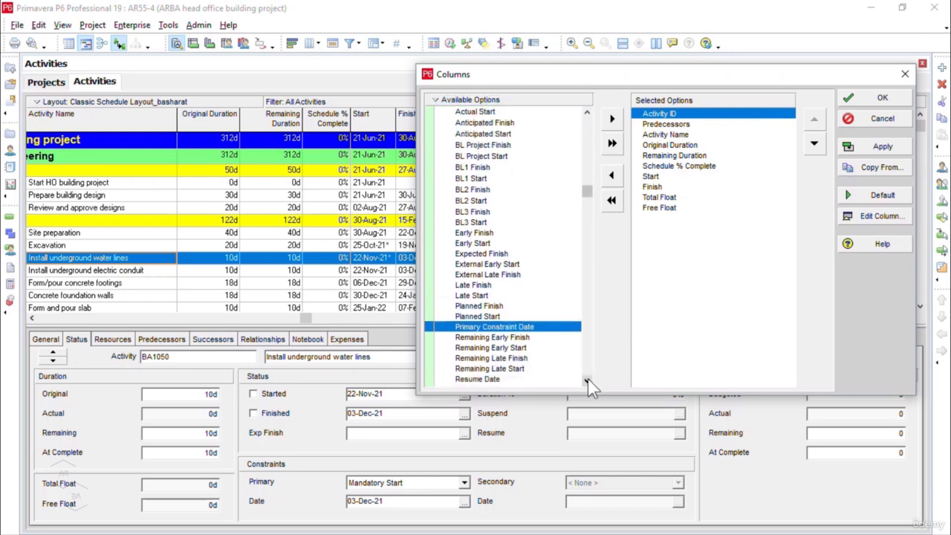
left_click(587, 380)
left_click(587, 381)
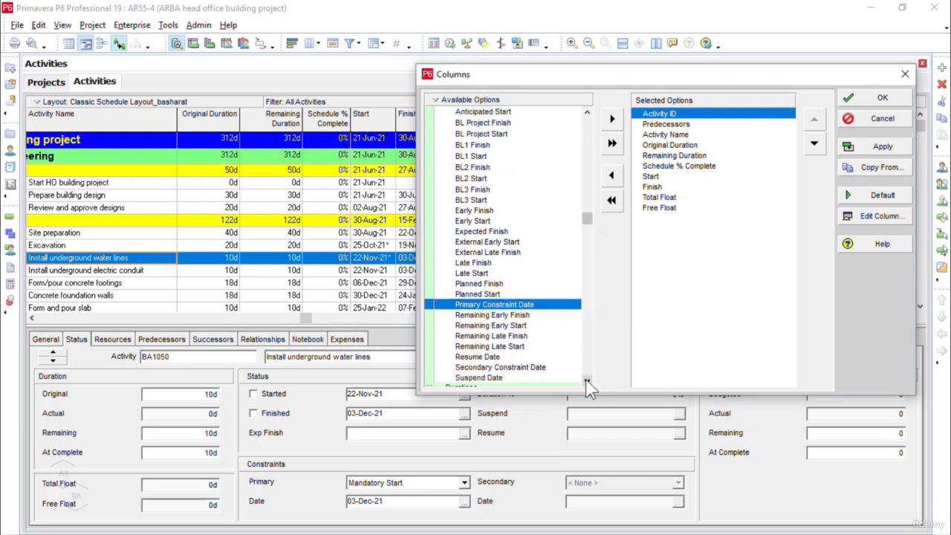
left_click(612, 122)
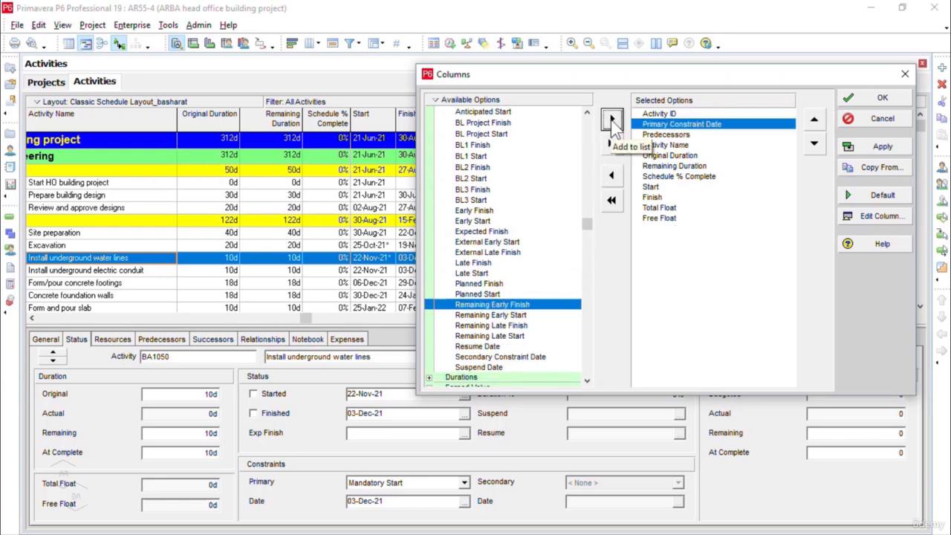
left_click(541, 359)
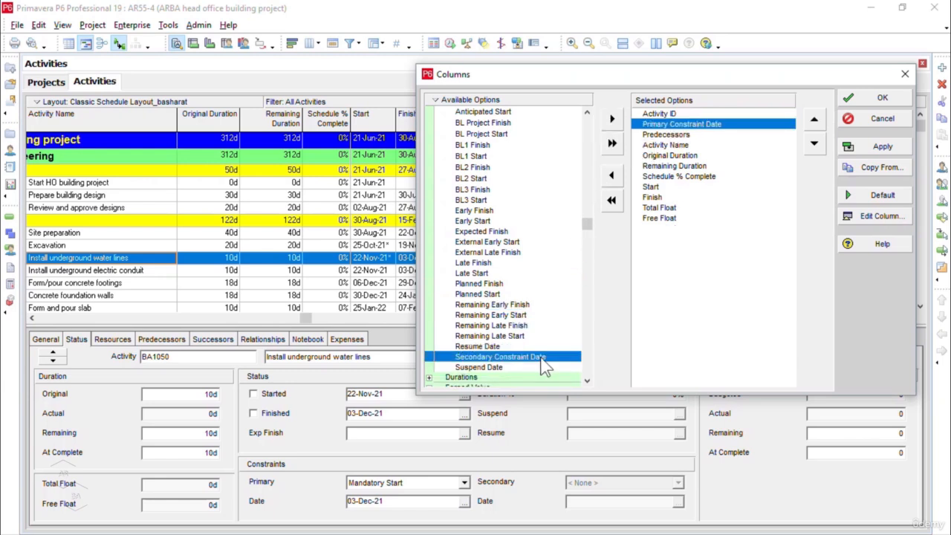
left_click(612, 121)
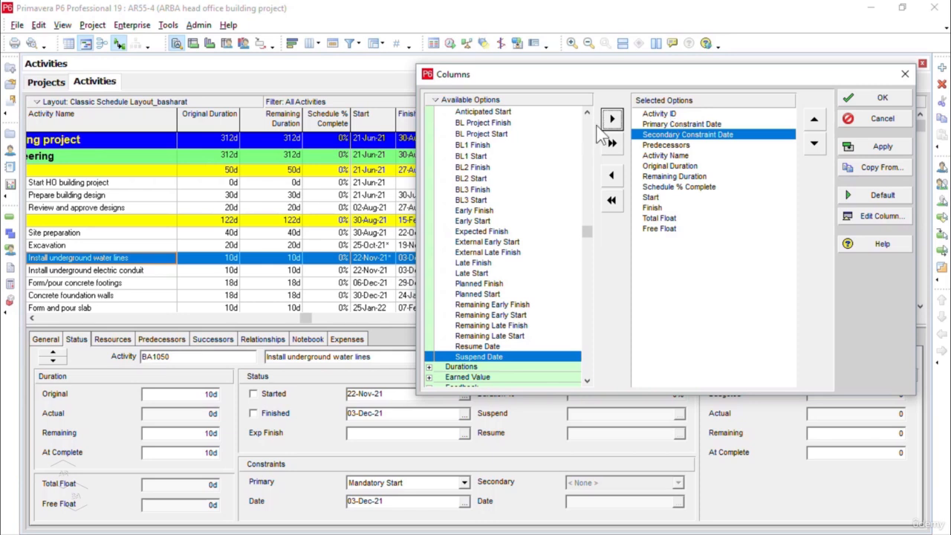
Search the available options for "constraint" again and add Primary Constraint and Secondary Constraint to the selected columns.
right_click(521, 123)
left_click(519, 119)
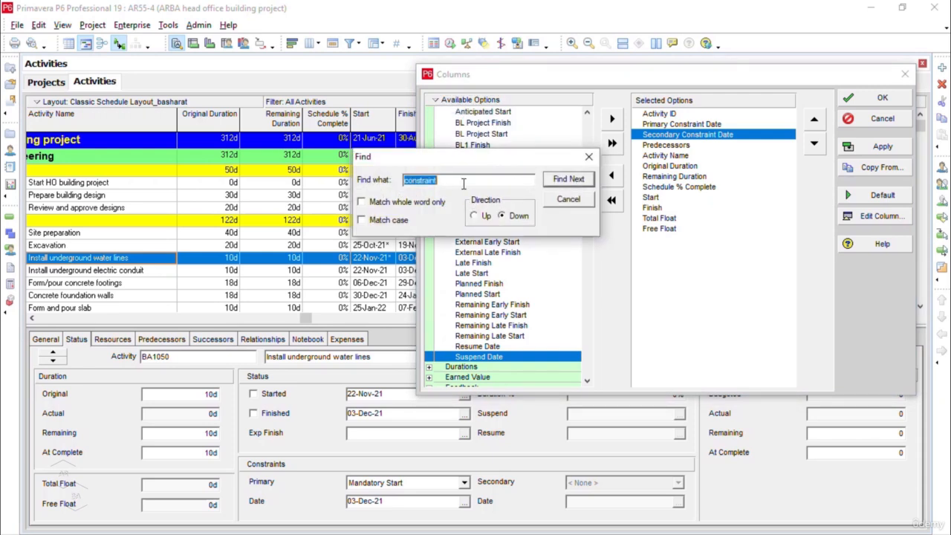
left_click(582, 185)
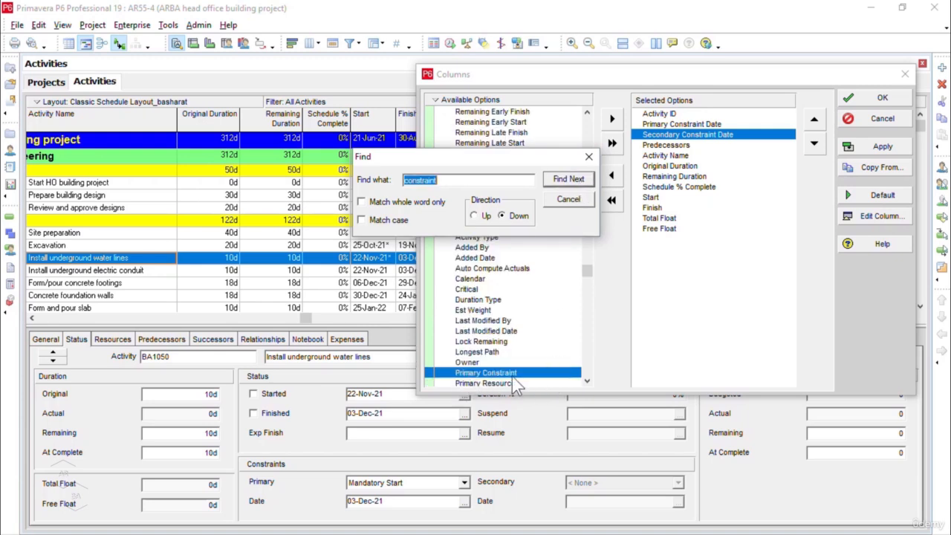
left_click(614, 131)
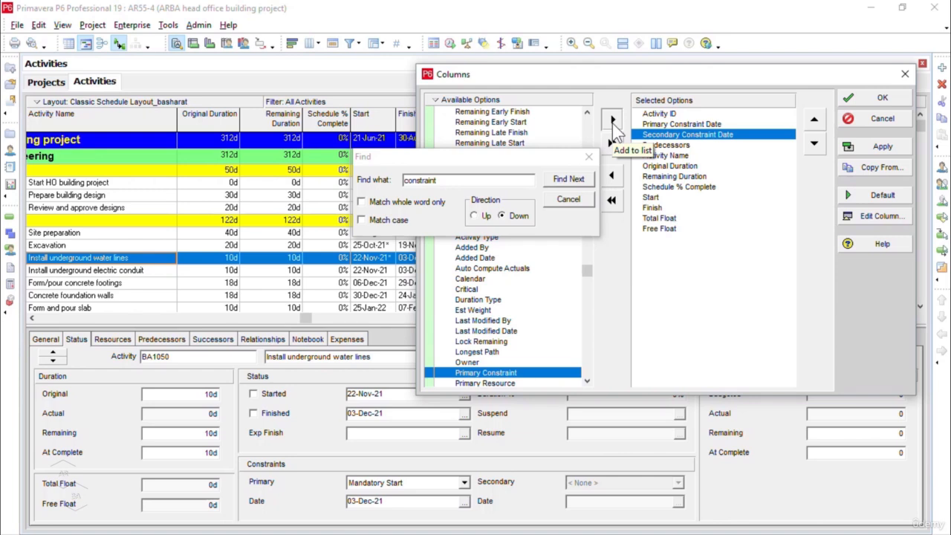
left_click(613, 122)
left_click(567, 180)
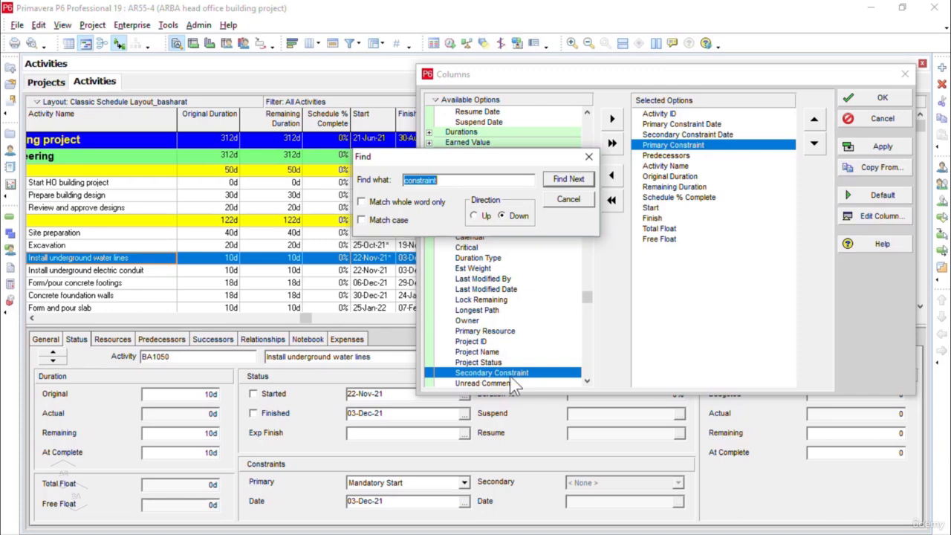
left_click(613, 119)
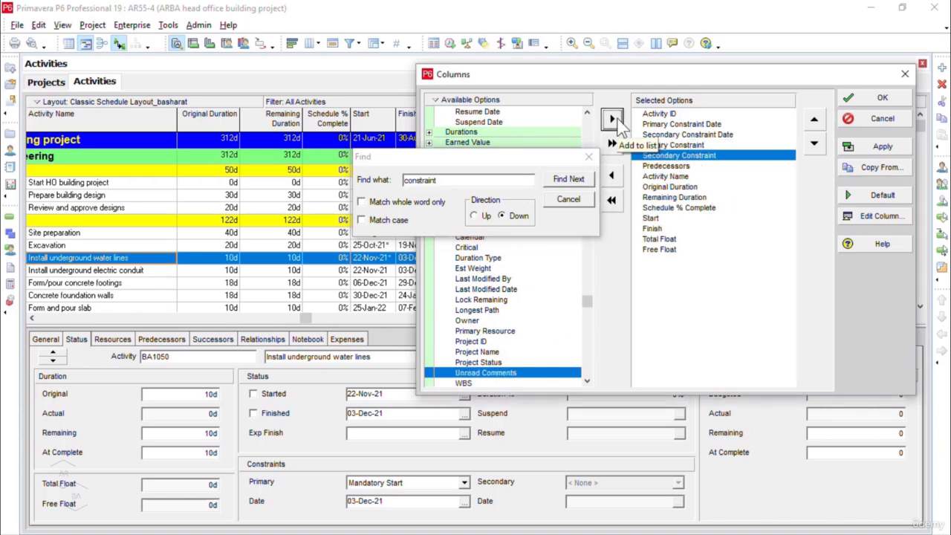
left_click(589, 156)
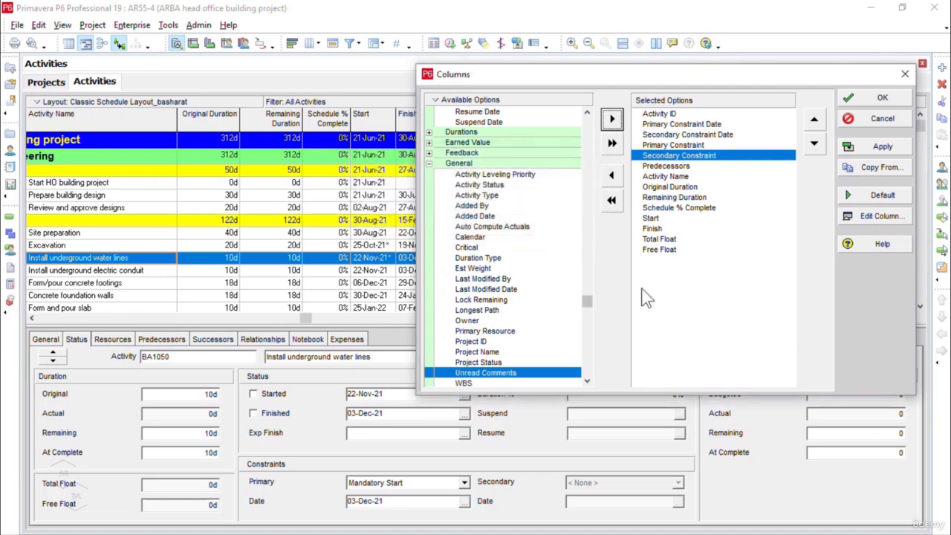
Reorder the selected columns so Primary Constraint and Secondary Constraint come right after Activity ID, ahead of both constraint dates.
left_click(718, 144)
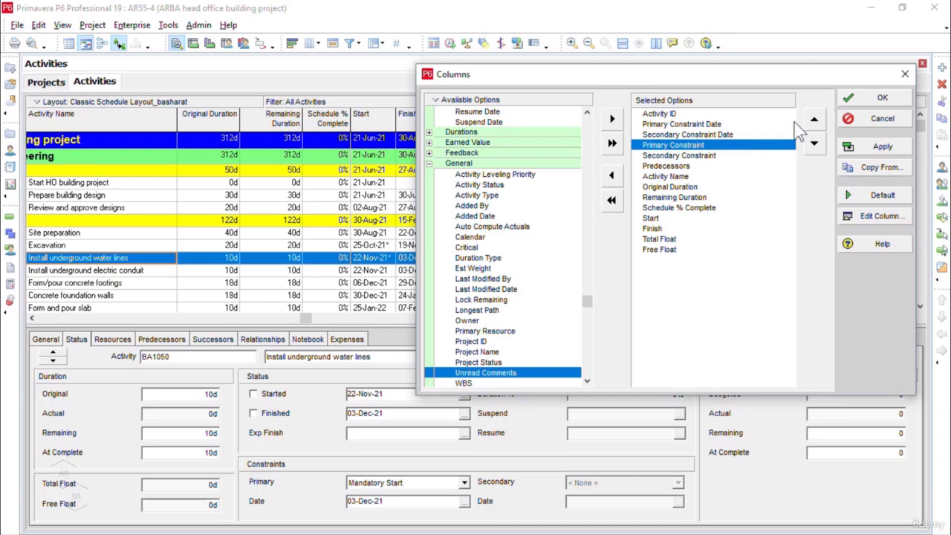
left_click(815, 121)
left_click(815, 121)
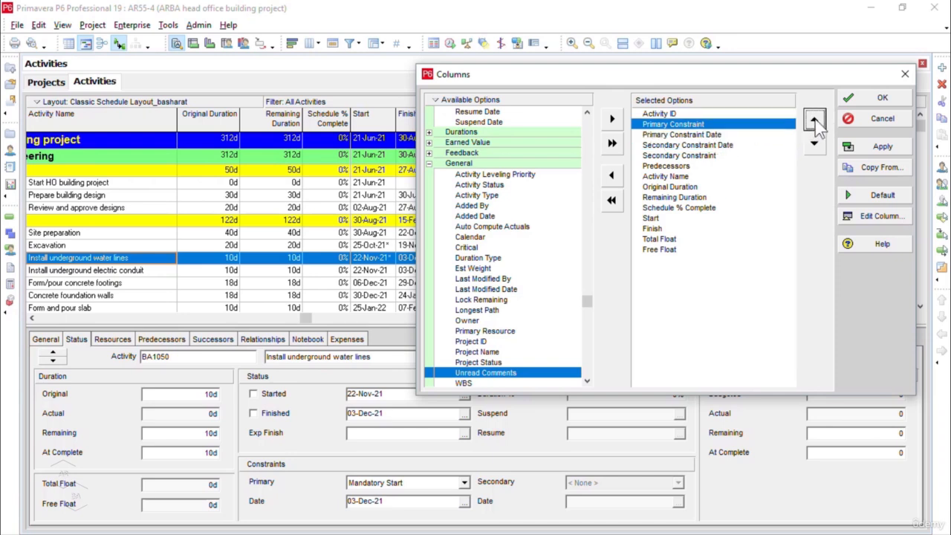
left_click(700, 157)
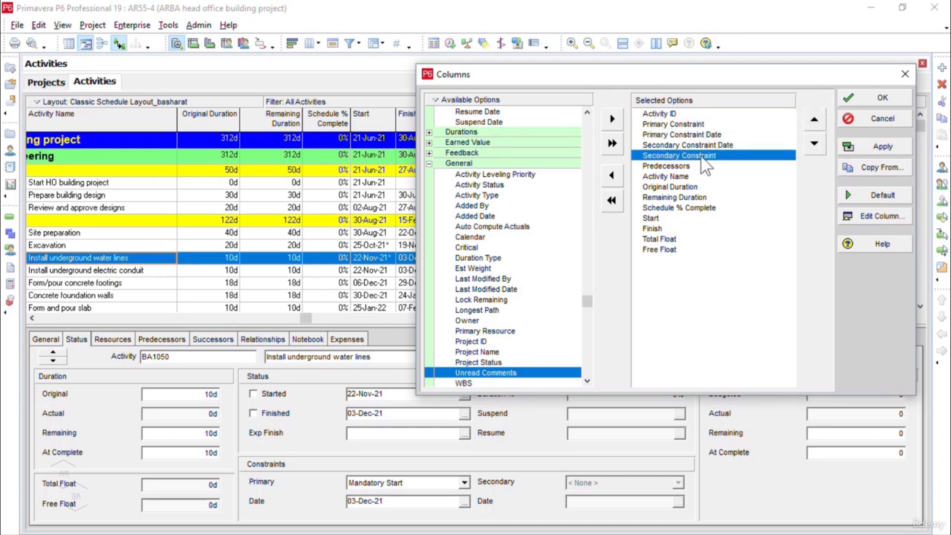
left_click(815, 124)
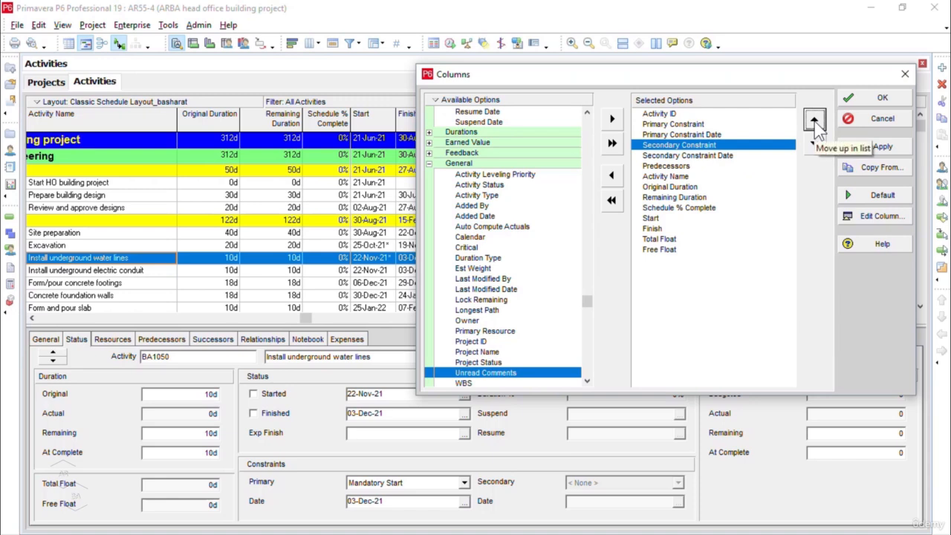
left_click(815, 123)
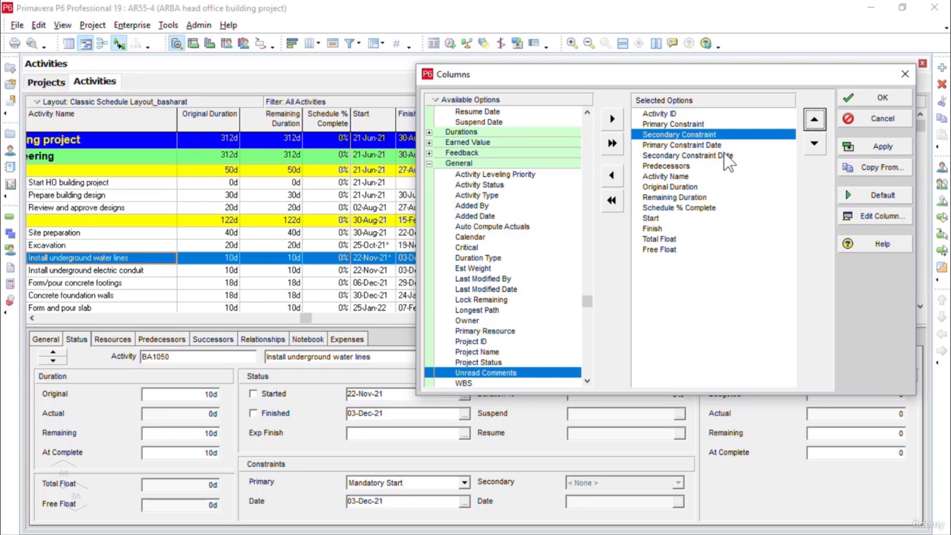
Move Activity Name directly below Activity ID in the selected columns and accept the column selection.
left_click(674, 177)
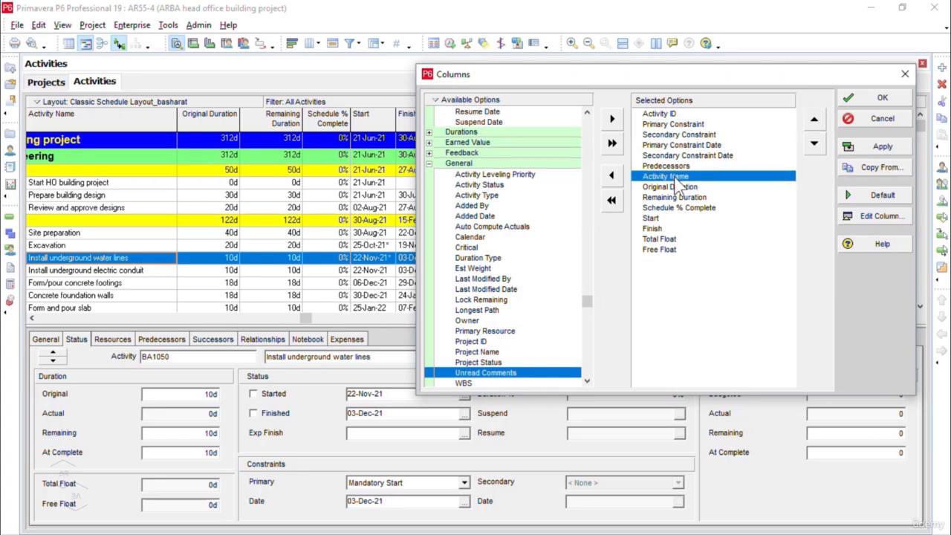
left_click(818, 119)
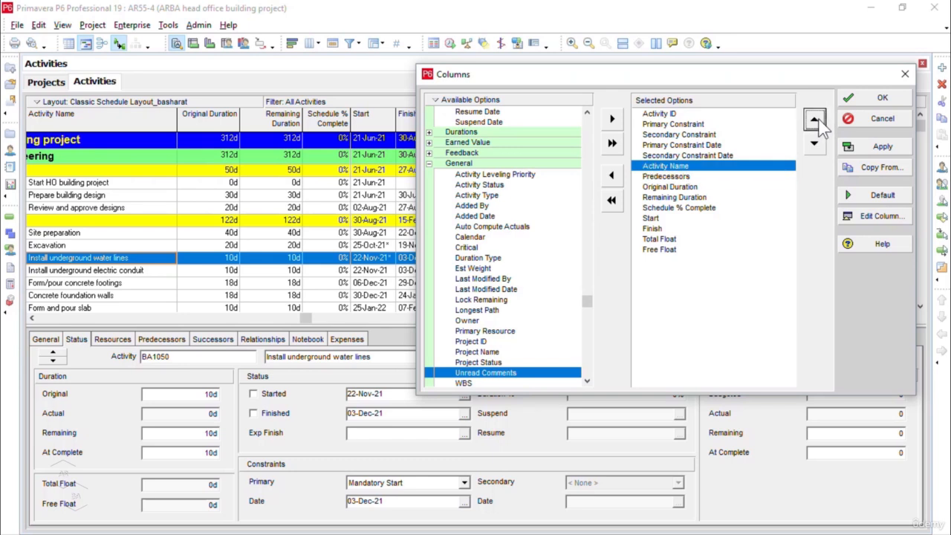
left_click(818, 119)
left_click(818, 119)
left_click(819, 118)
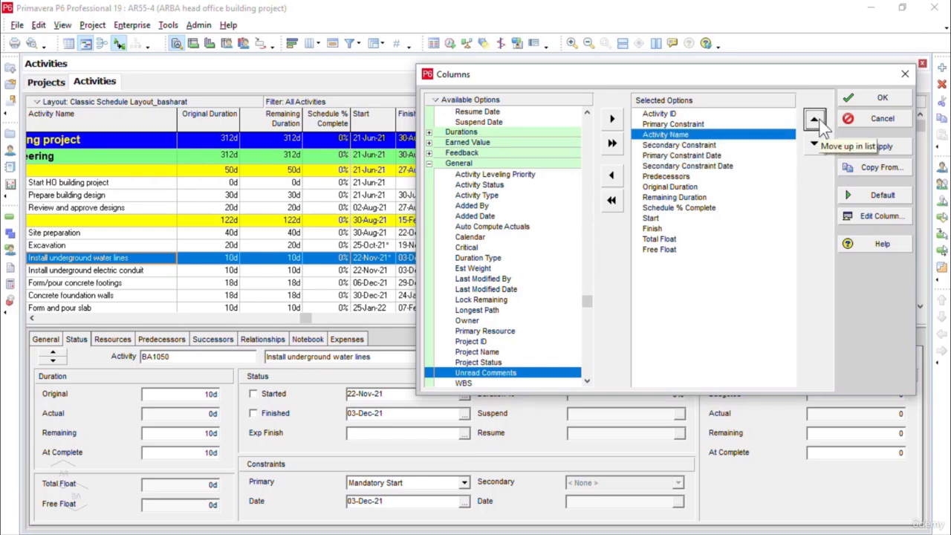
left_click(818, 119)
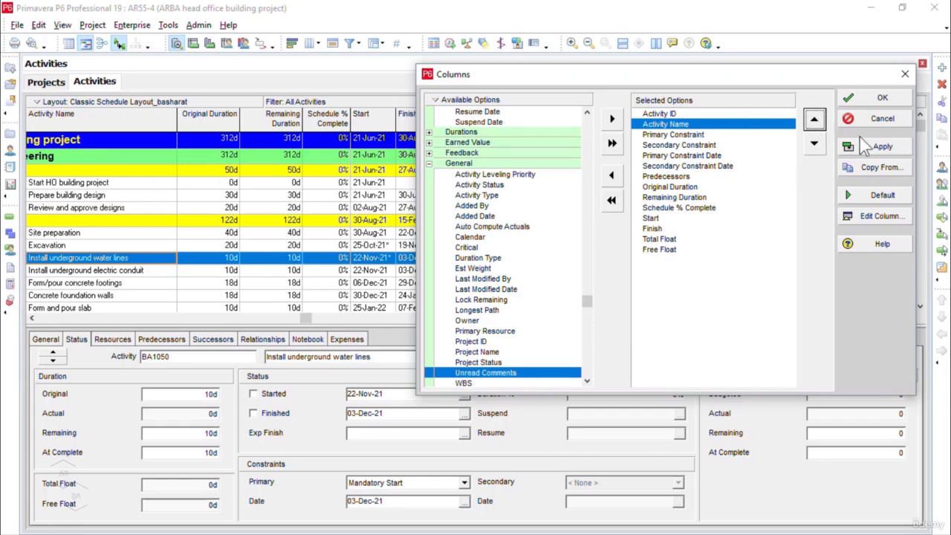
left_click(881, 100)
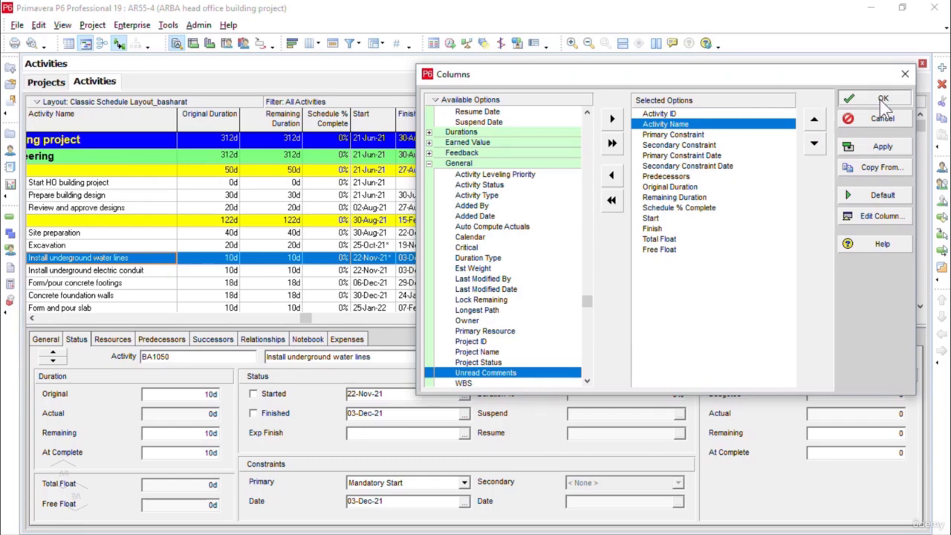
left_click(880, 100)
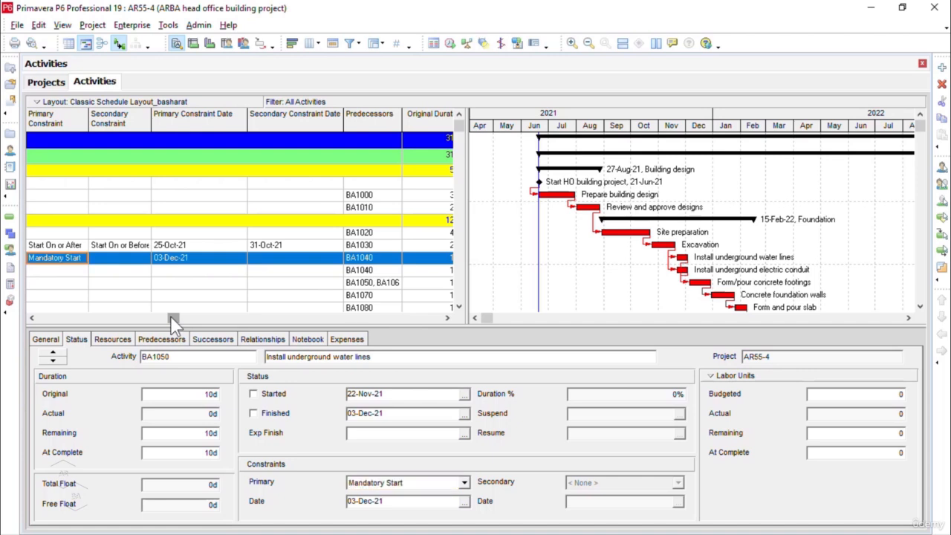
Review the constraint columns of Excavation and Install underground water lines against their Gantt bars.
left_click_drag(170, 315, 45, 317)
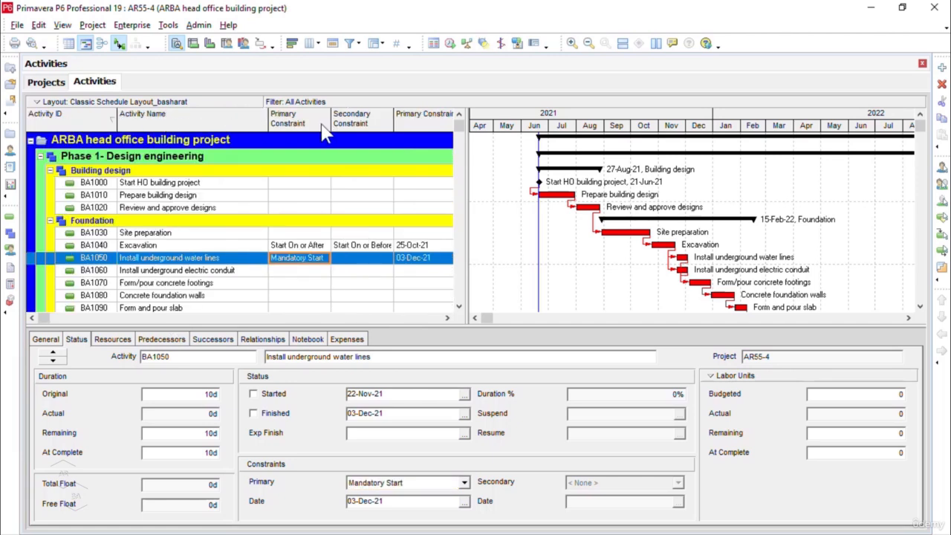
left_click(447, 318)
left_click(447, 317)
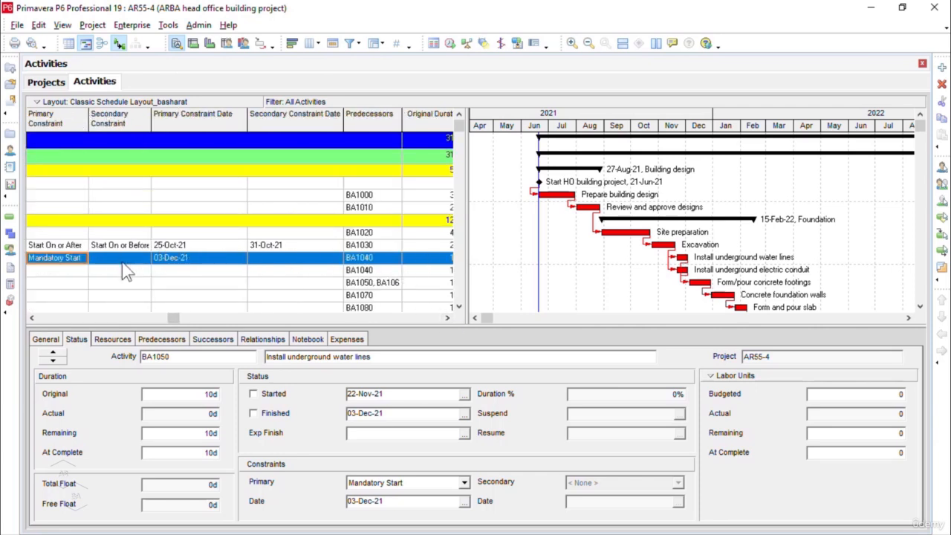
left_click(665, 246)
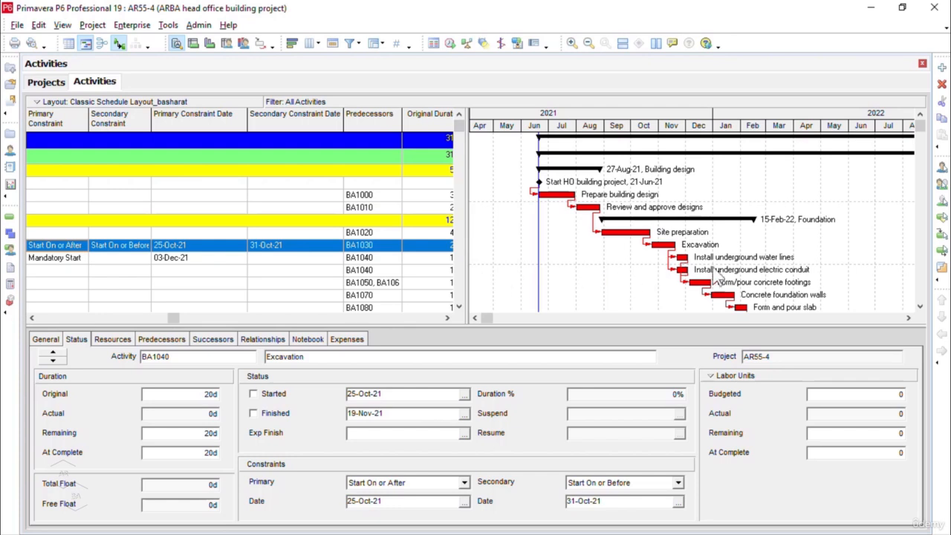
left_click(714, 260)
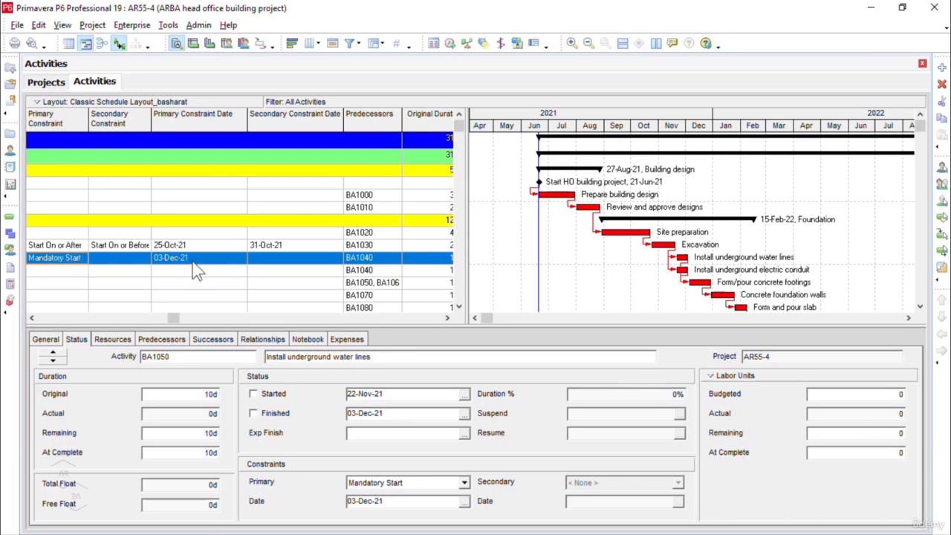
Examine Excavation's primary constraint date, primary constraint choices and secondary constraint in the activity table without changing them.
left_click(227, 246)
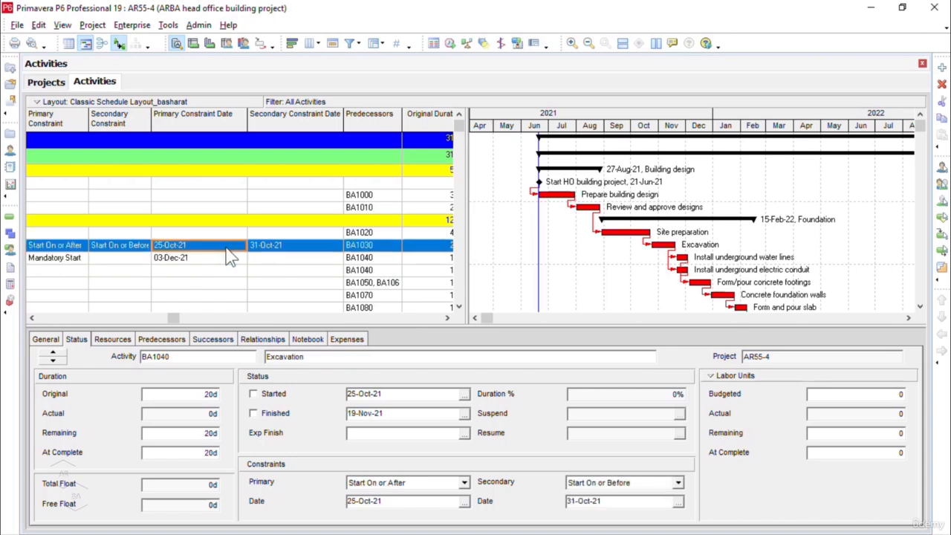
left_click(226, 247)
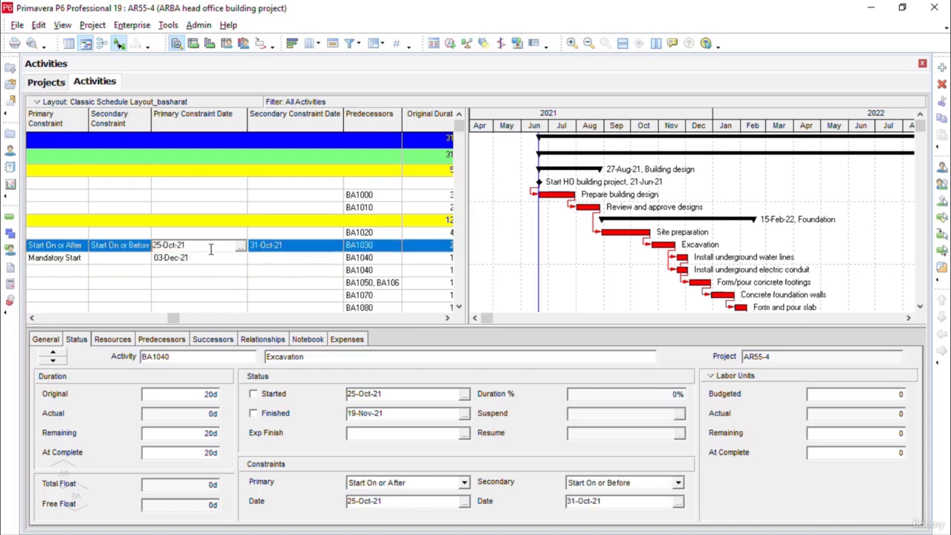
left_click(61, 248)
left_click(84, 245)
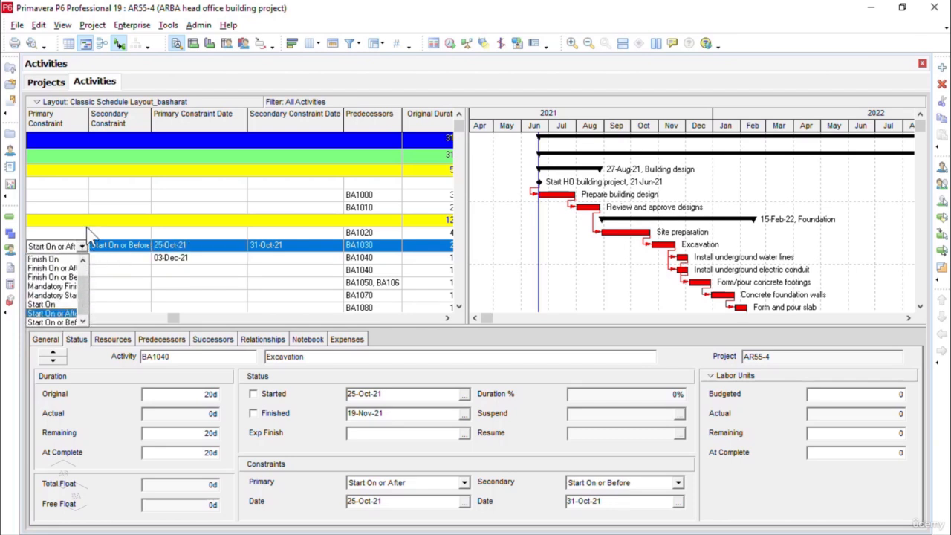
left_click(79, 224)
left_click(123, 244)
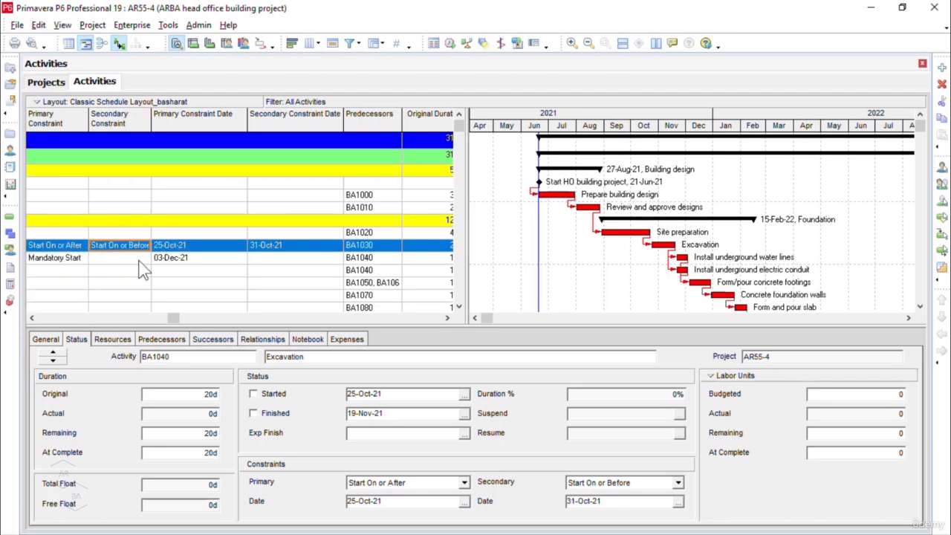
Check the primary constraint, secondary constraint and primary constraint date cells of Install underground water lines.
left_click(45, 259)
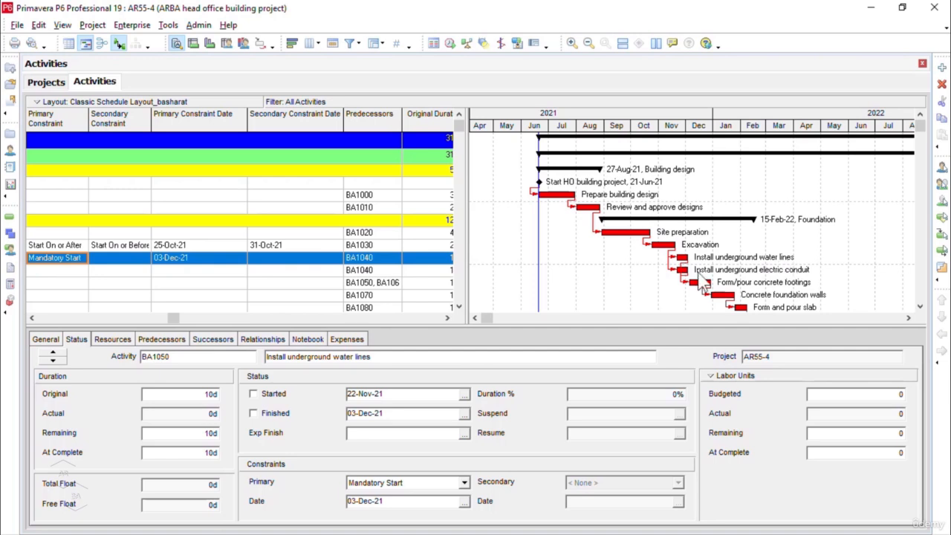
left_click(126, 260)
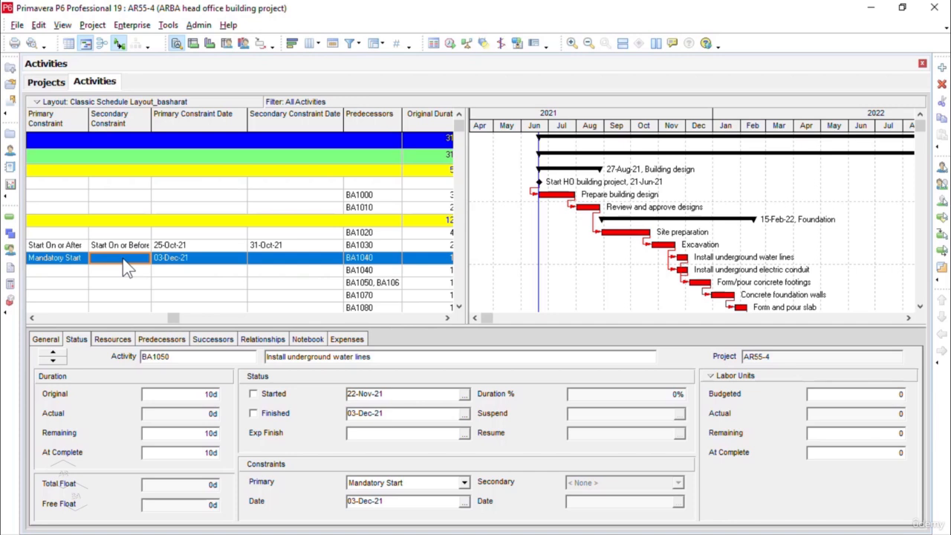
left_click(216, 262)
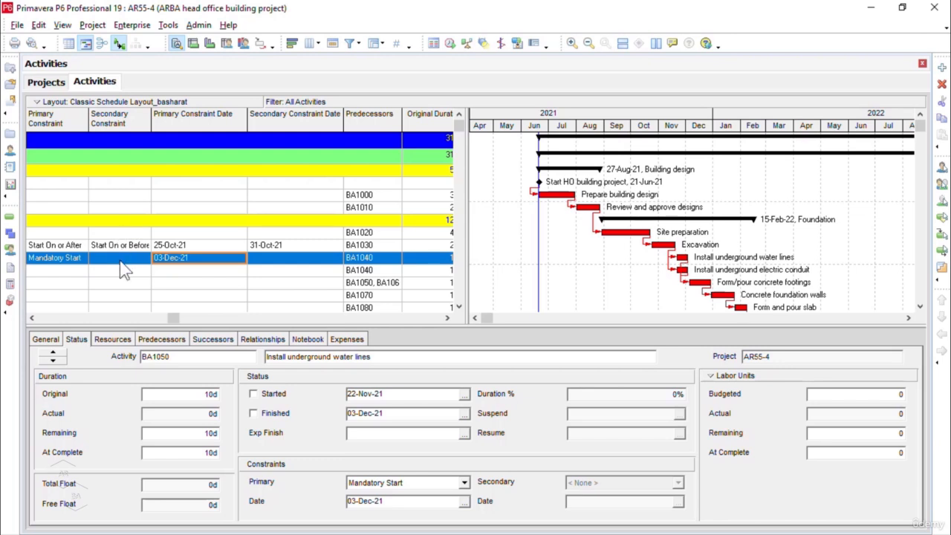
Set the Must Finish By date of the ARBA head office building project to 23-Aug-22 in its schedule dates.
key("alt")
key("alt")
left_click(138, 29)
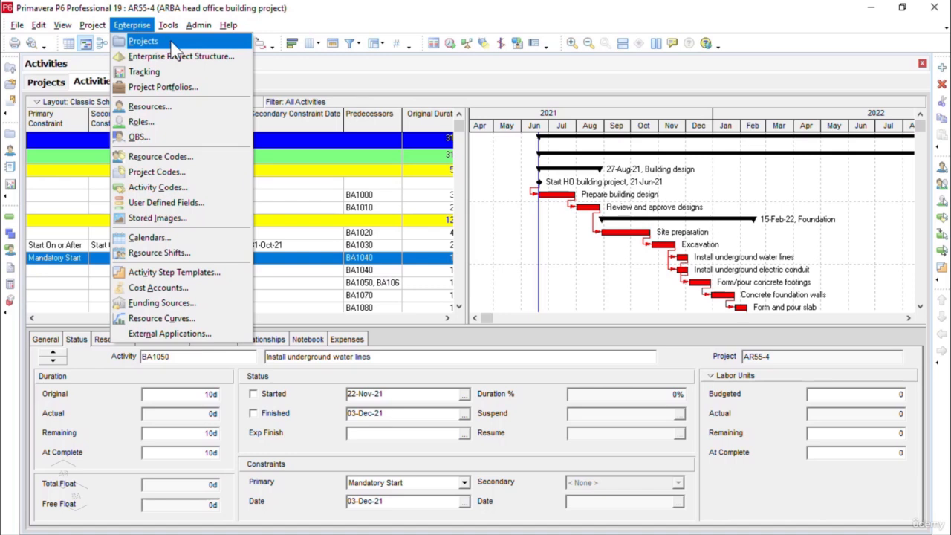
left_click(64, 85)
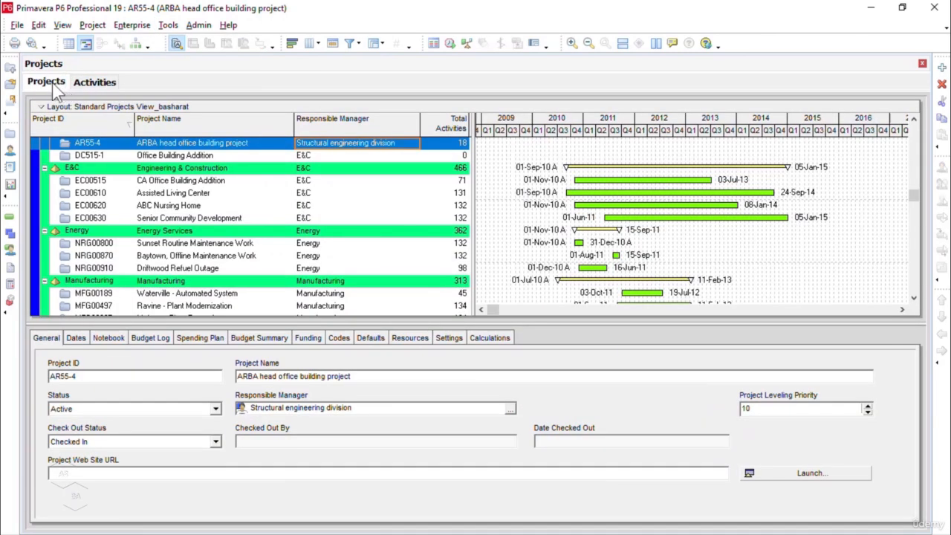
left_click(80, 339)
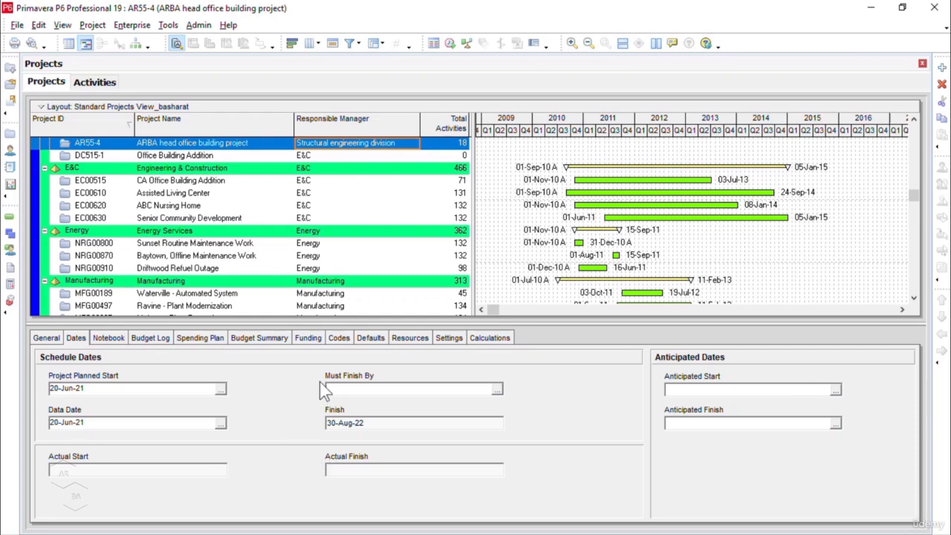
left_click(497, 389)
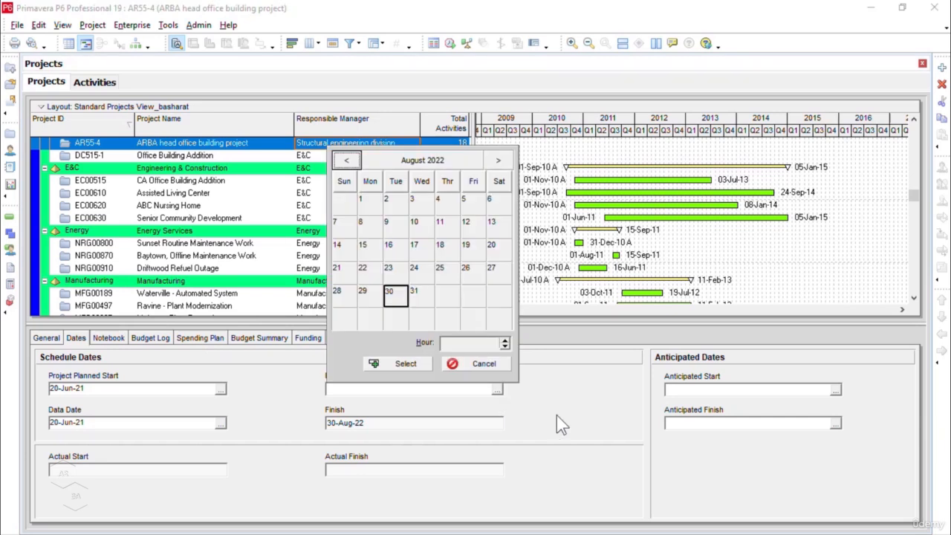
key("Escape")
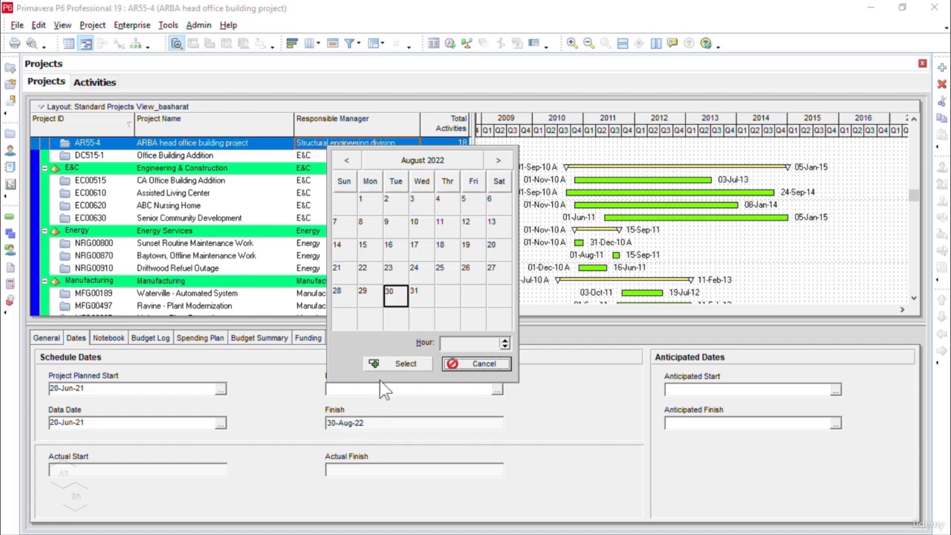
left_click(391, 270)
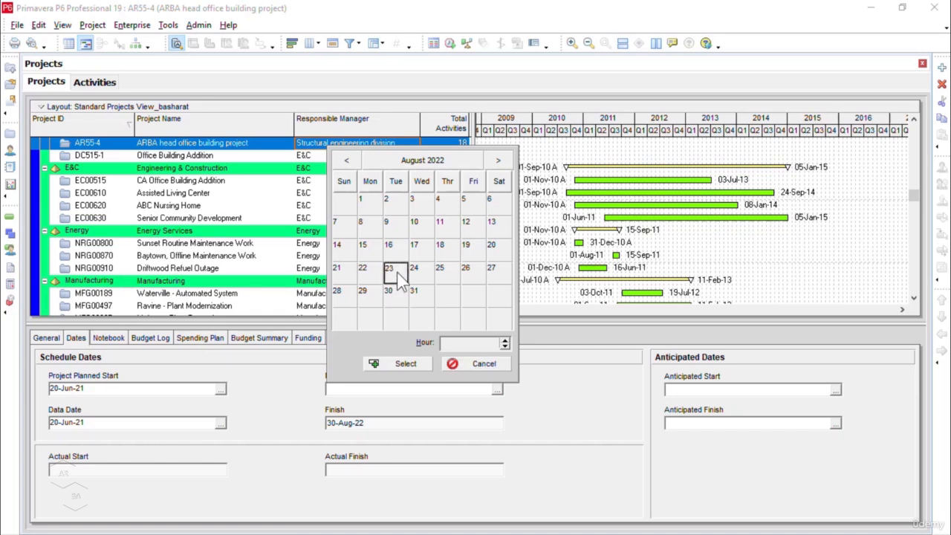
left_click(414, 366)
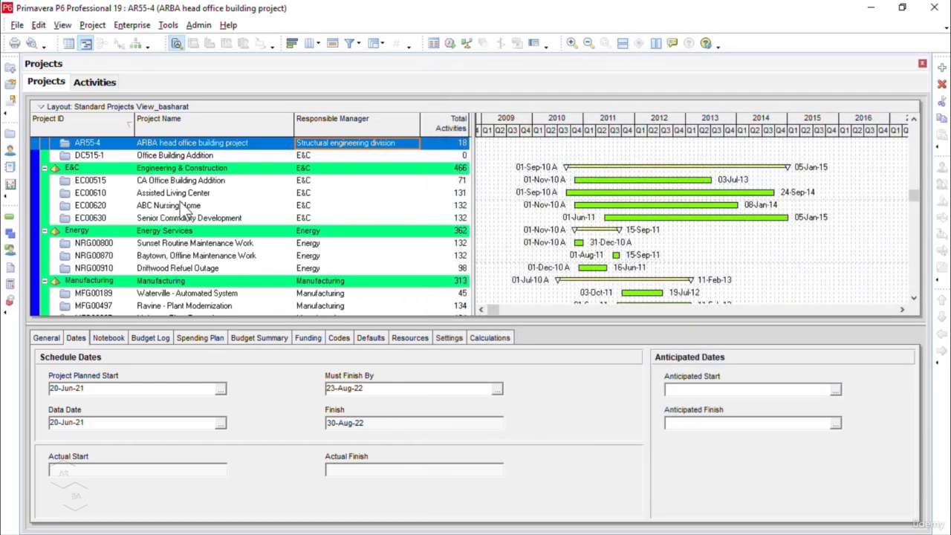
Return to the project's activities and check that Total Float is among the selected activity table columns, accepting the selection.
left_click(97, 82)
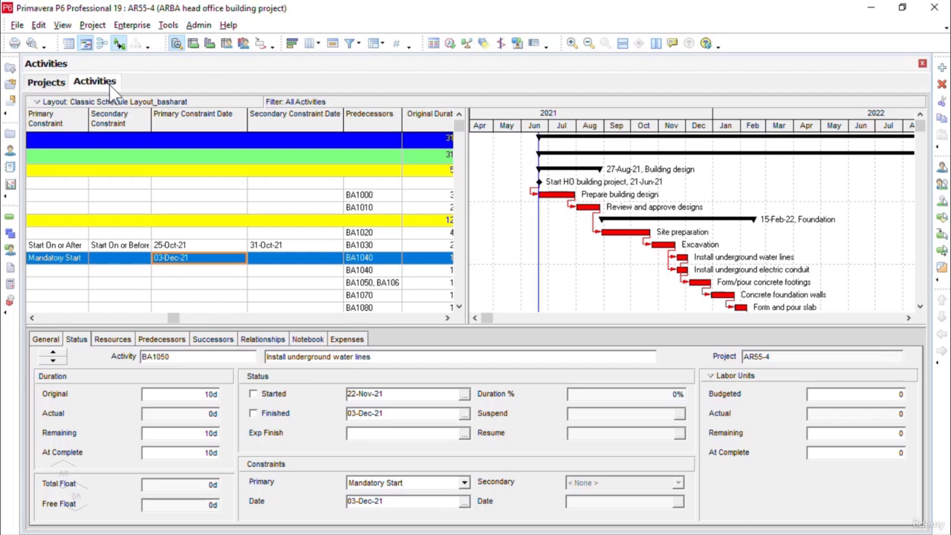
left_click(312, 46)
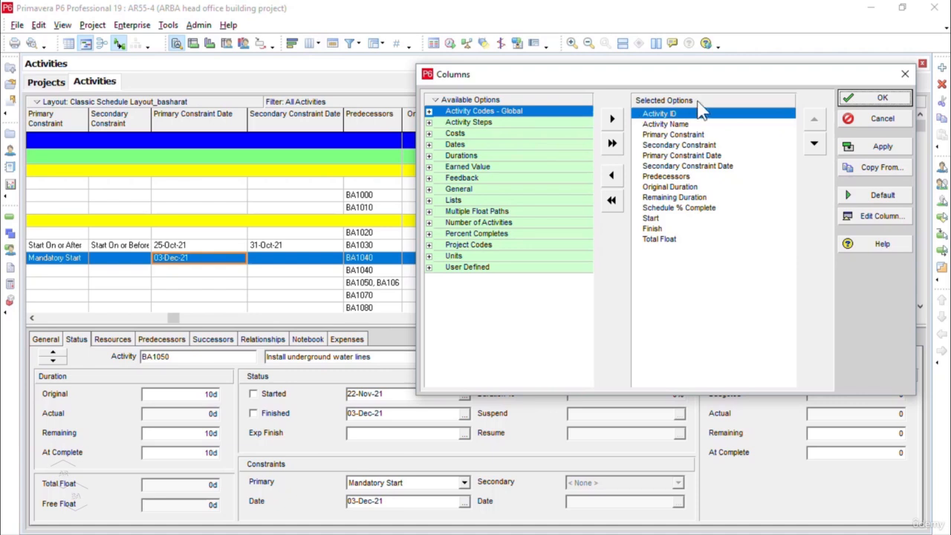
left_click(673, 240)
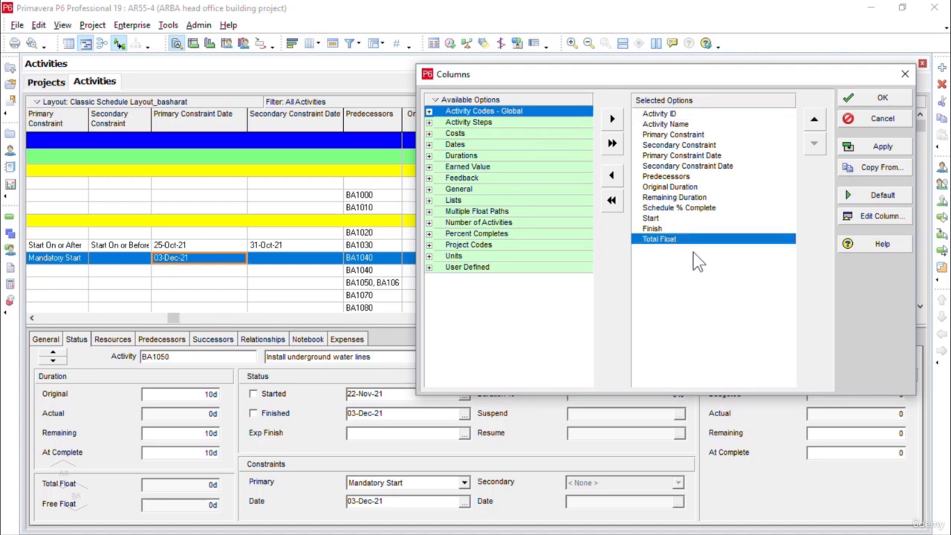
left_click(873, 102)
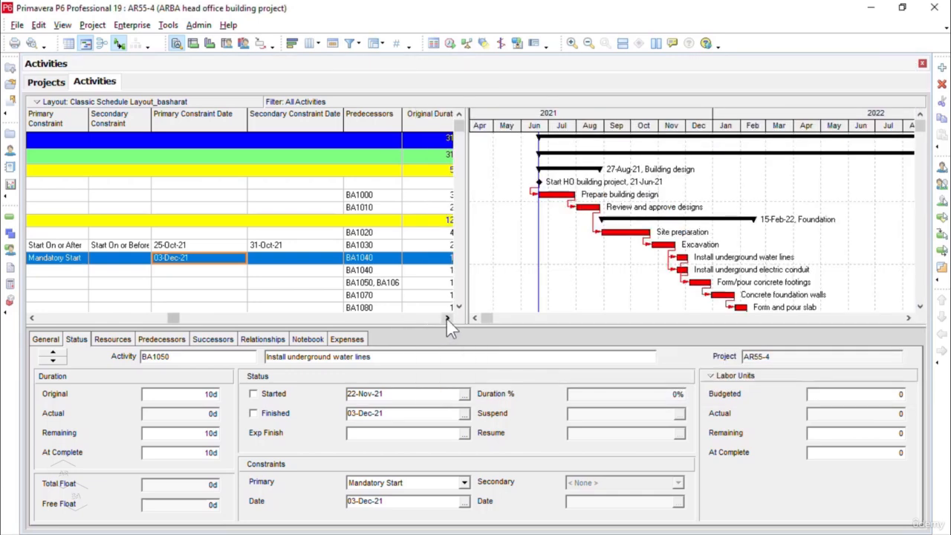
Review the Total Float values of the activities down to the Structure phase alongside their 2022 Gantt bars.
left_click(448, 318)
left_click(448, 318)
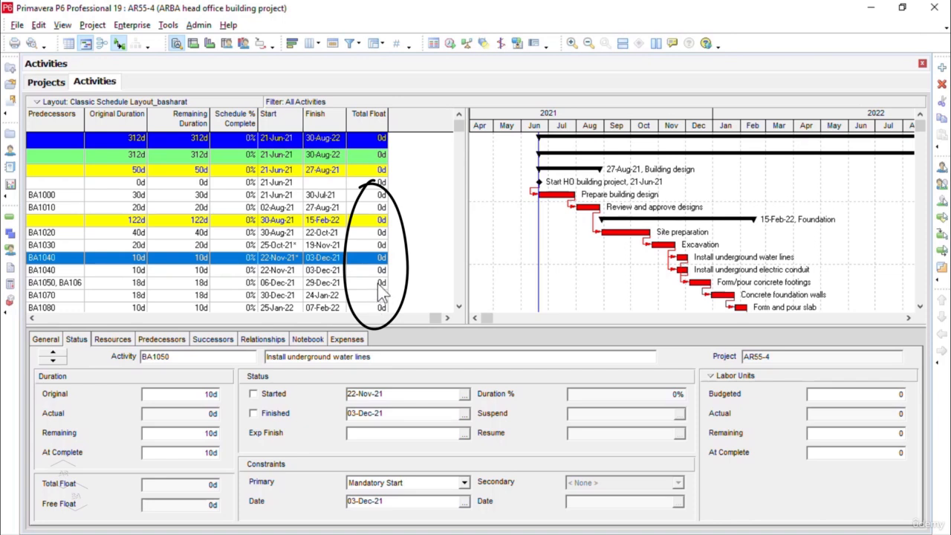
scroll(378, 283, "down", 3)
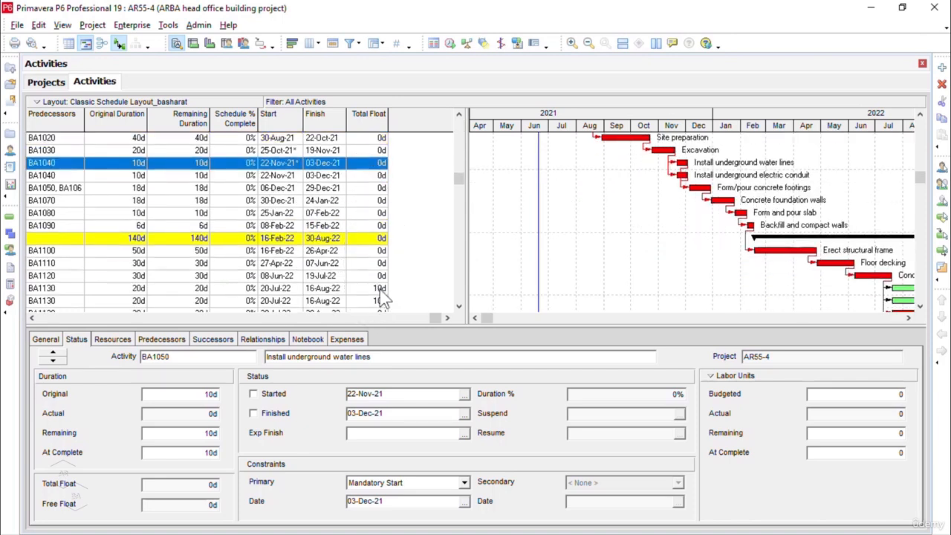
left_click_drag(486, 318, 709, 298)
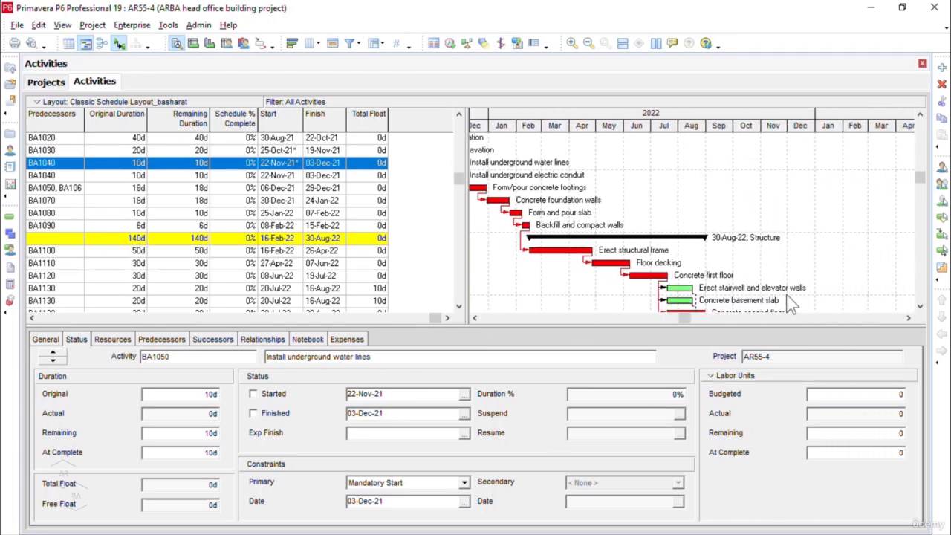